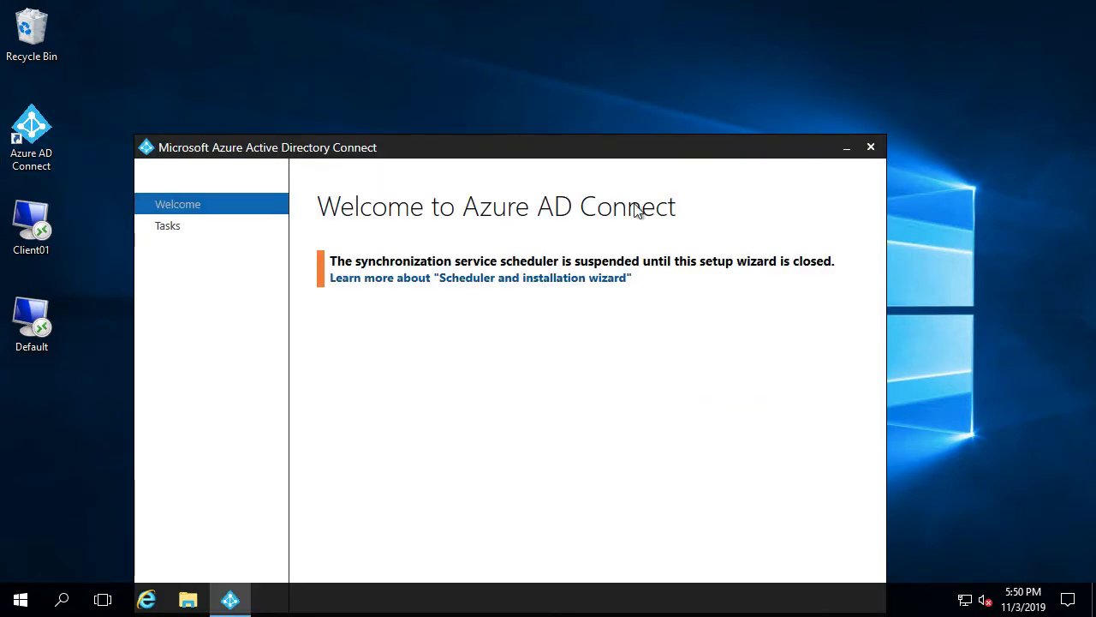
Reposition the wizard and pick Configure device options to reach the device Overview page
left_click_drag(541, 154, 544, 19)
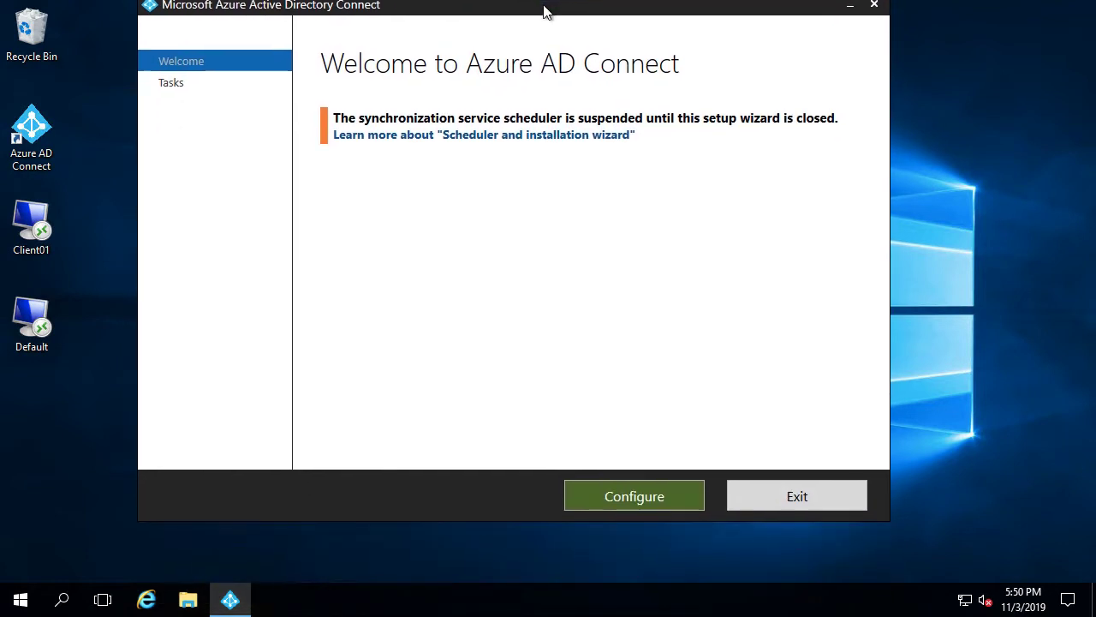
left_click(635, 505)
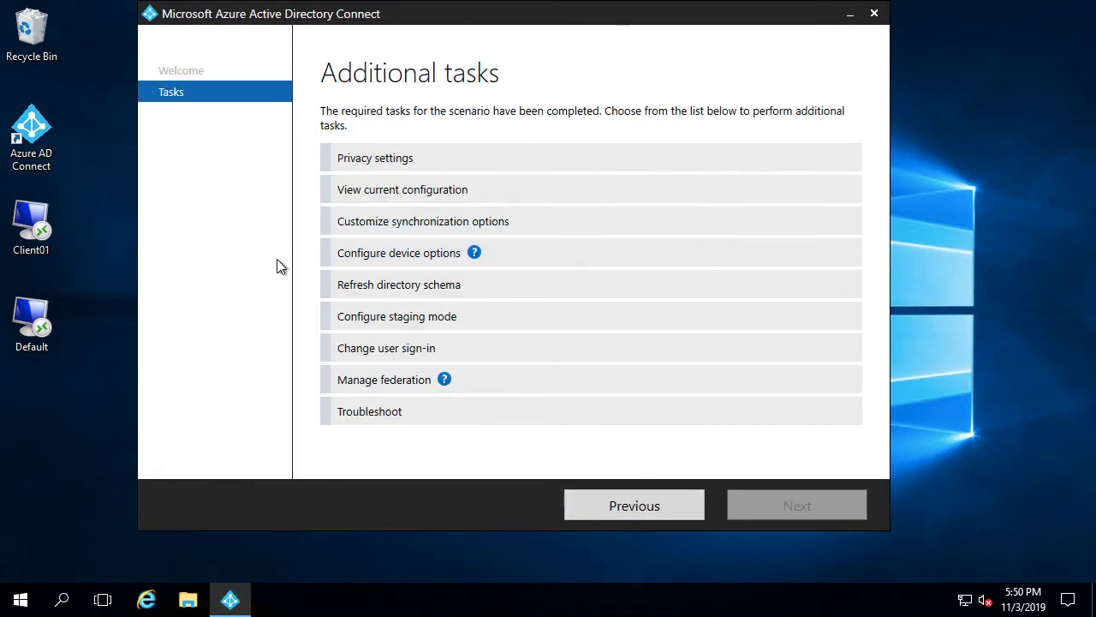
left_click(408, 261)
left_click(796, 507)
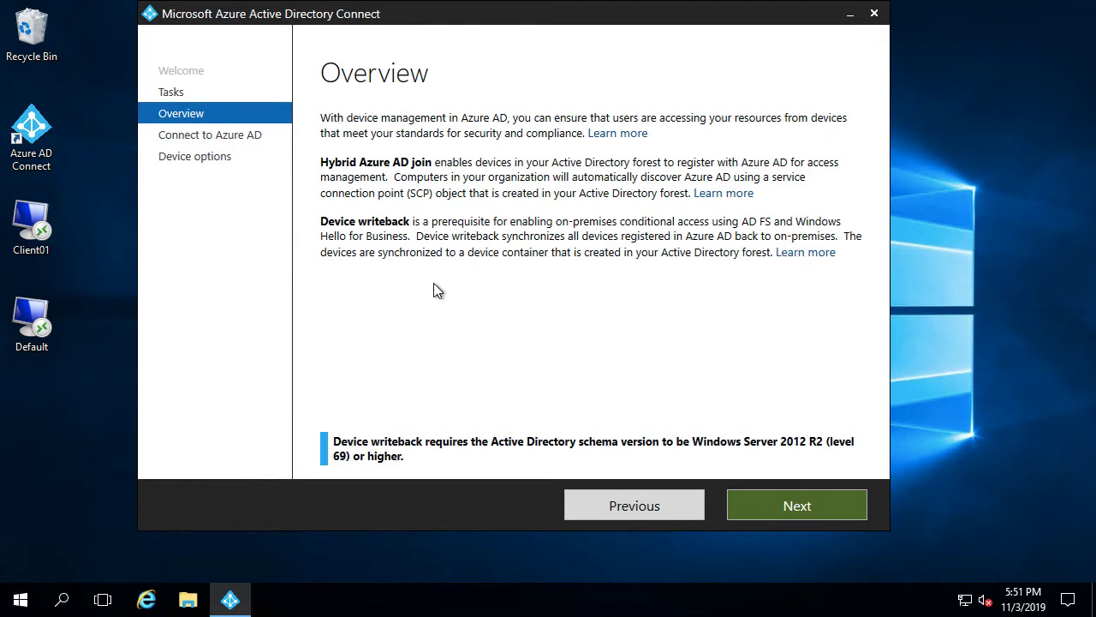
Sign in to Azure AD with the global administrator password to reach Device options
left_click(782, 507)
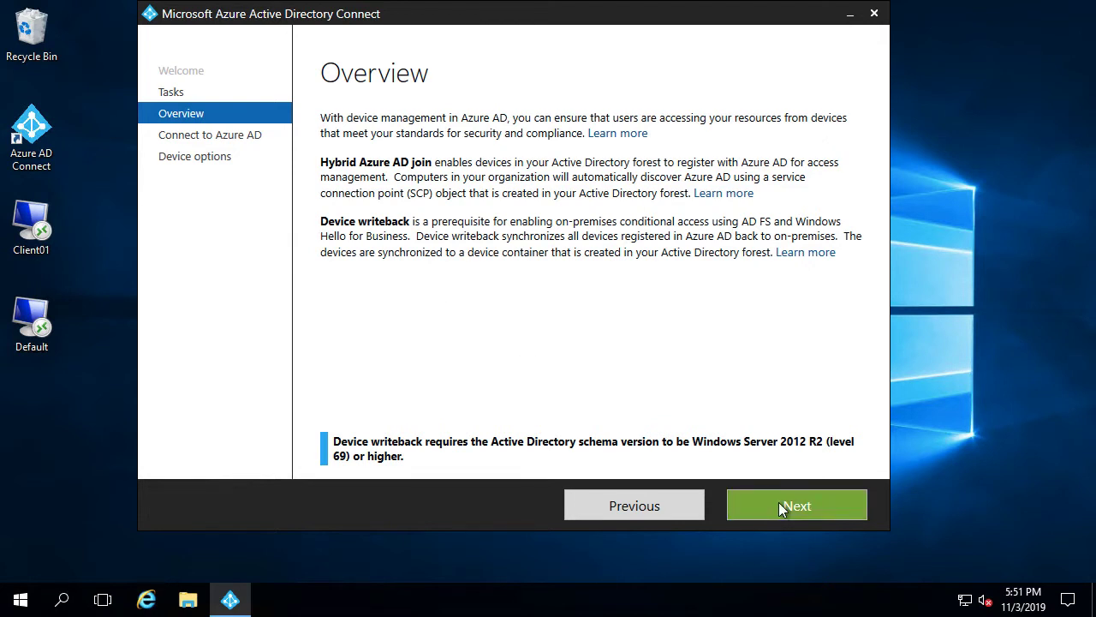
left_click(419, 211)
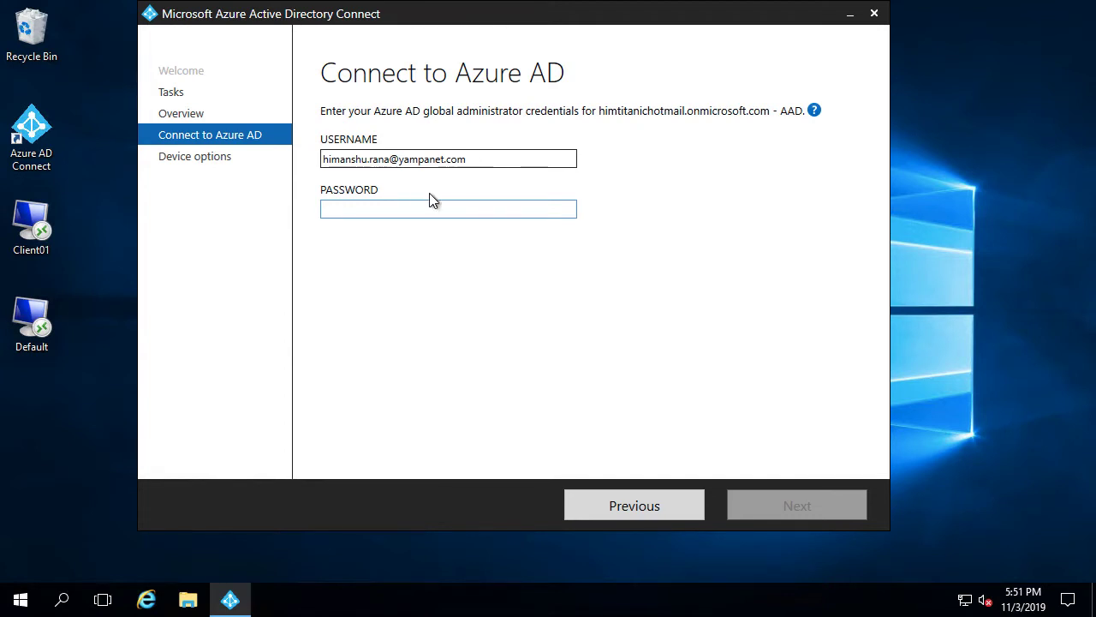
type("****")
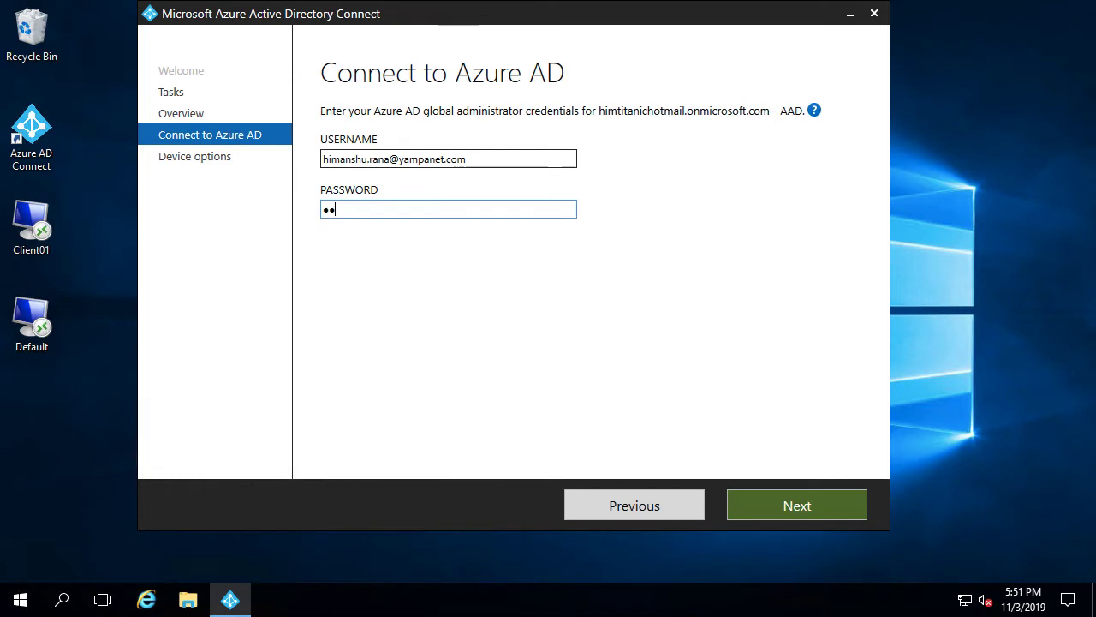
type("*********")
key("Return")
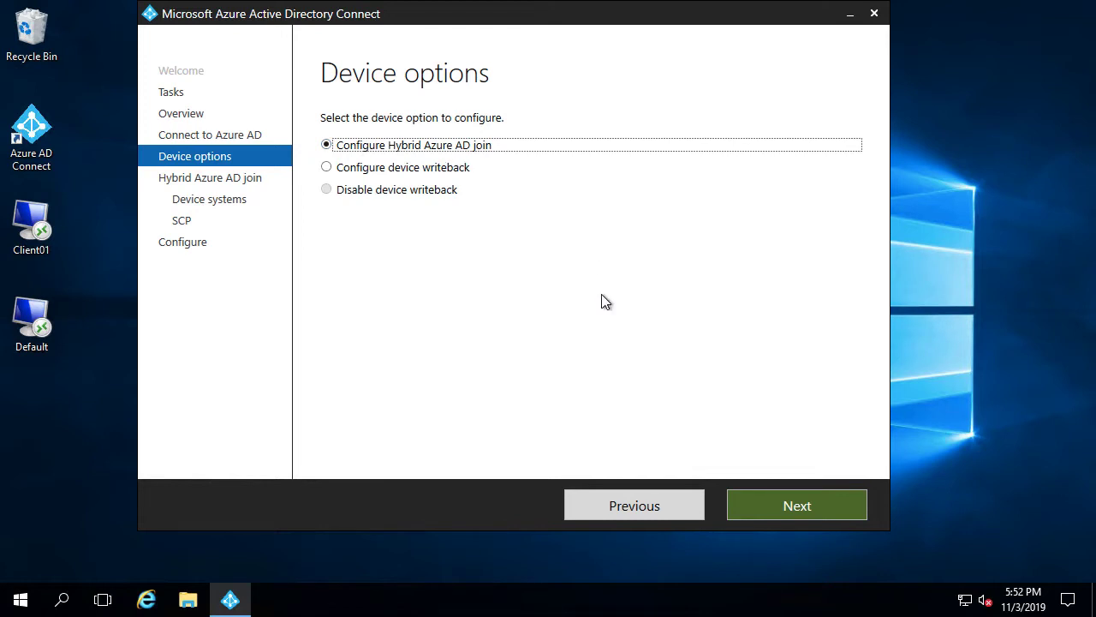
Keep Configure Hybrid Azure AD join and untick supported Windows downlevel domain-joined devices
left_click(795, 506)
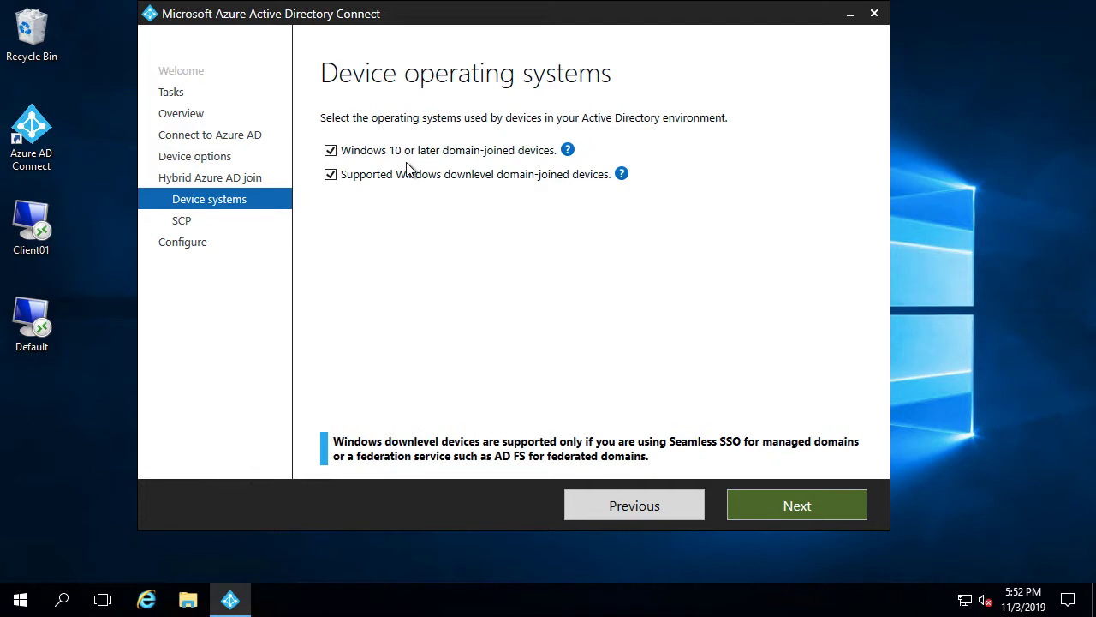
left_click(332, 175)
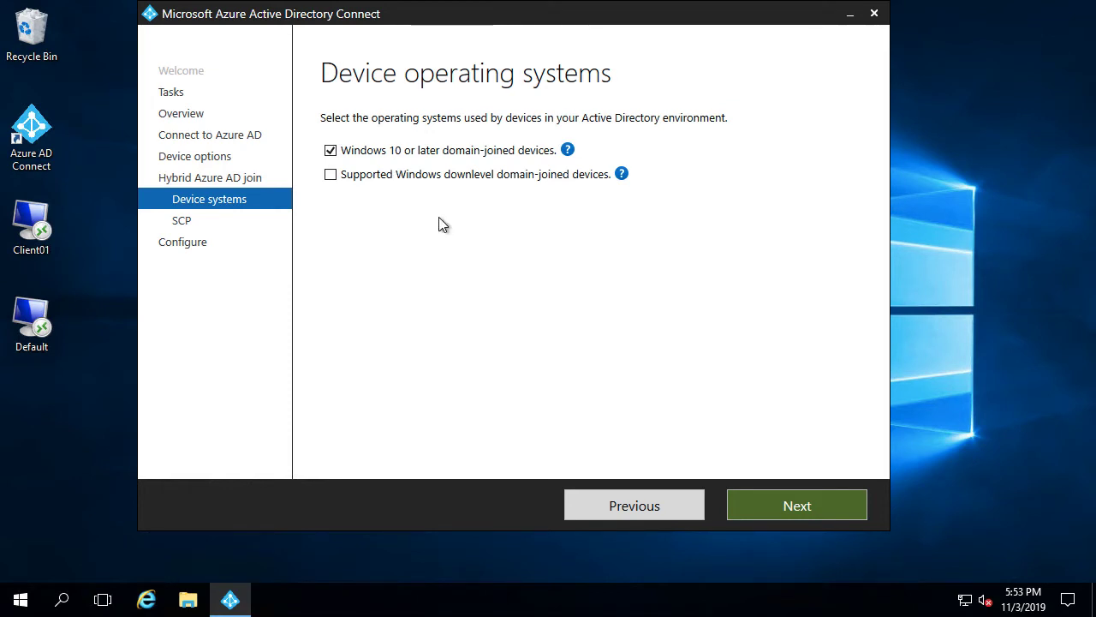
Tick the yampanet.com forest for SCP and add the enterprise admin user name and password
left_click(784, 508)
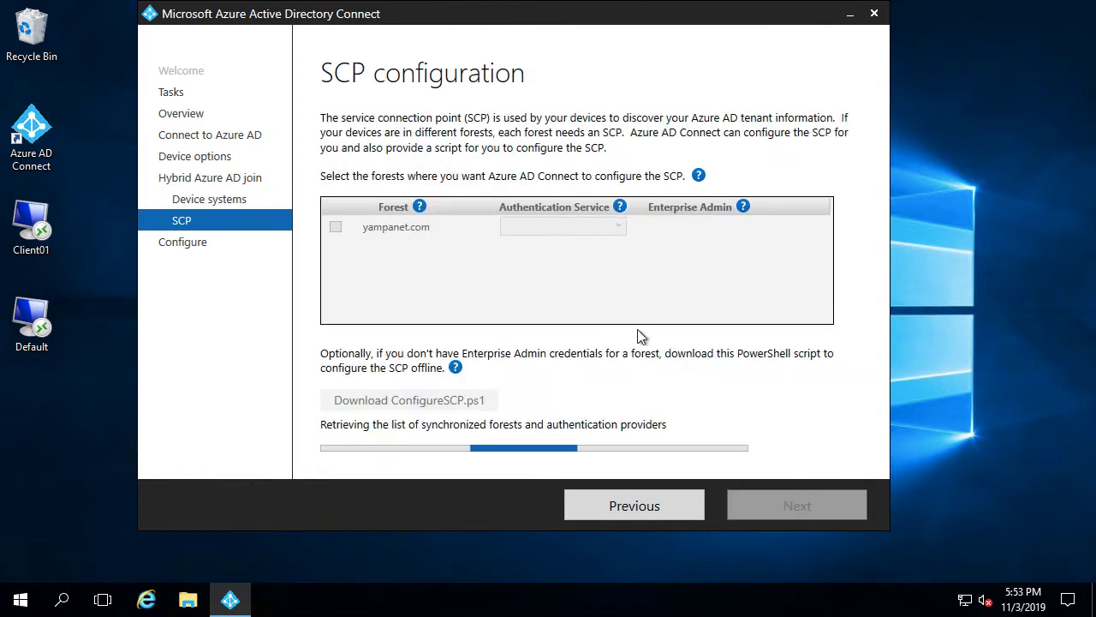
left_click(335, 228)
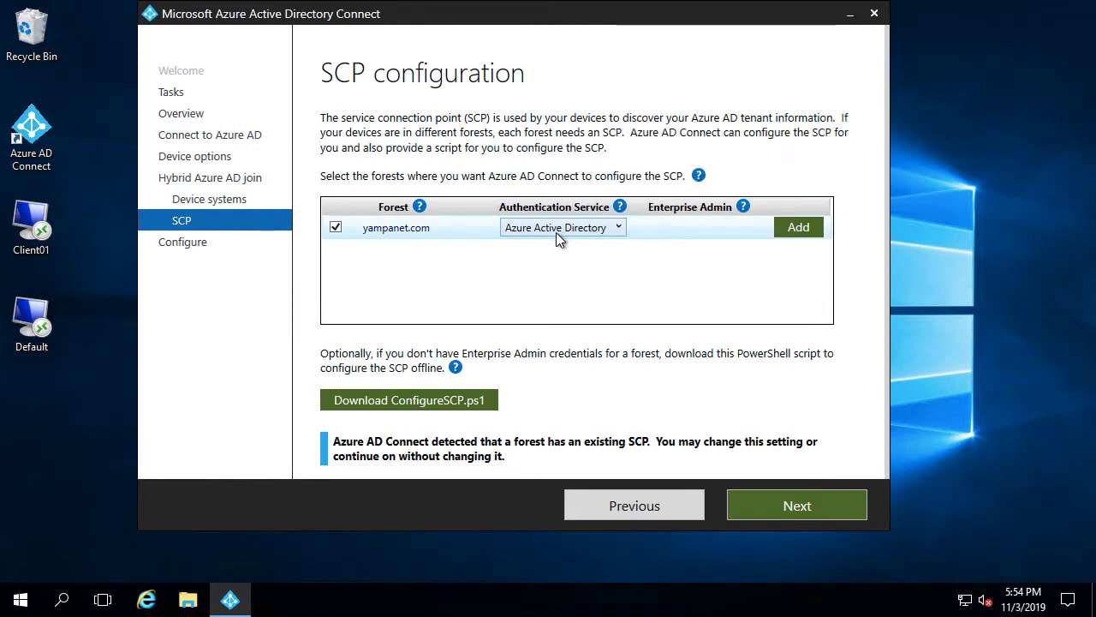
left_click(797, 229)
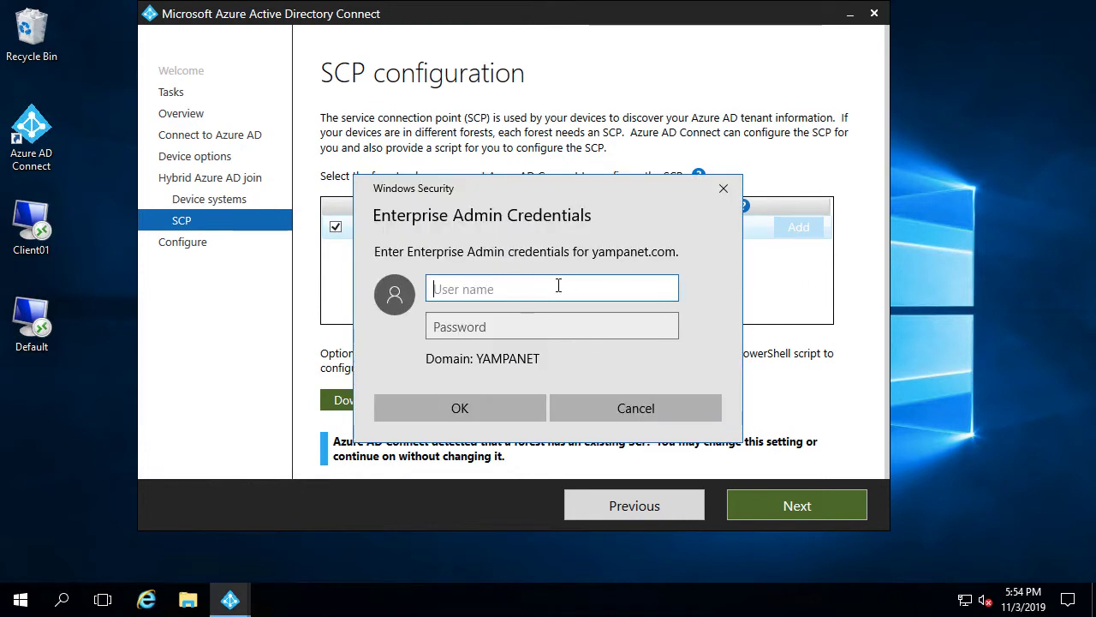
type("hradmin")
key("Tab")
type("Passw0rd12345")
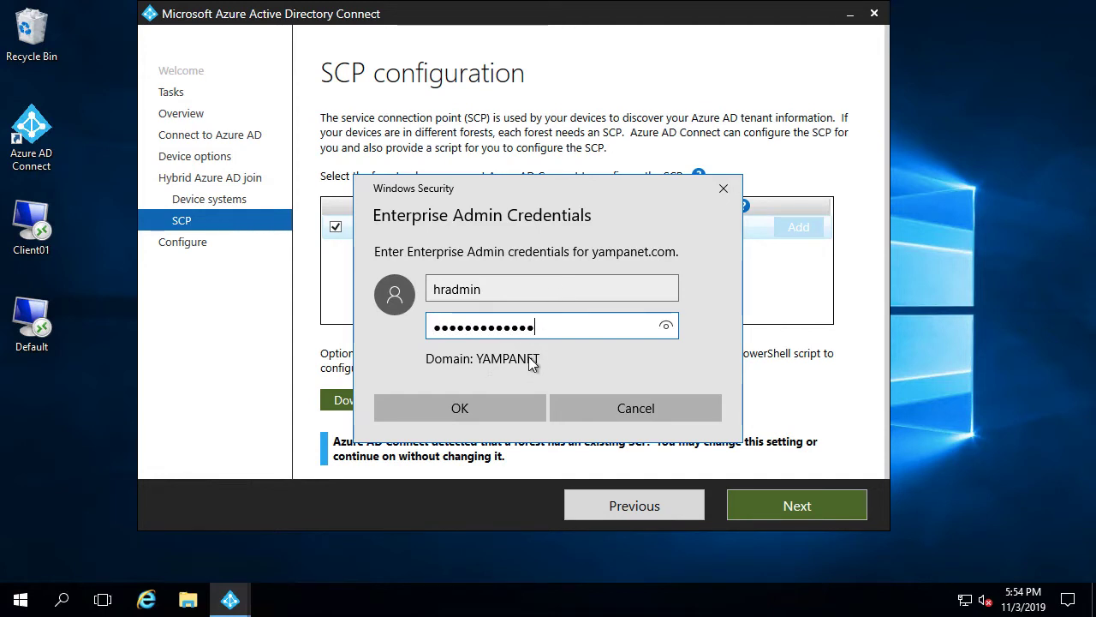
left_click(506, 407)
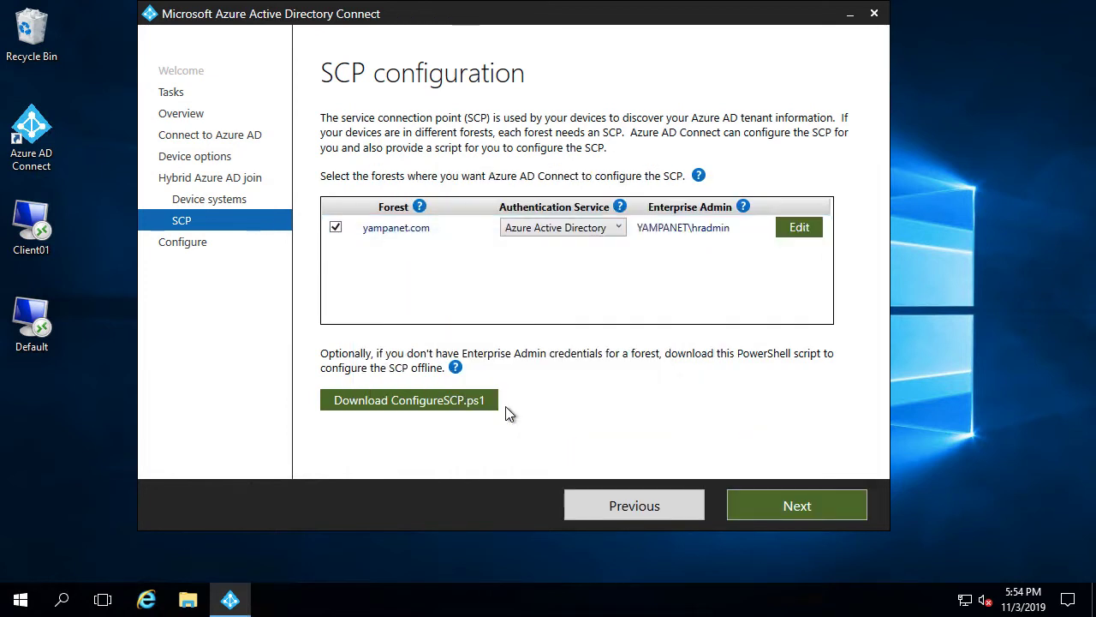
Run the Hybrid Azure AD join configuration from the summary and exit once complete
left_click(781, 507)
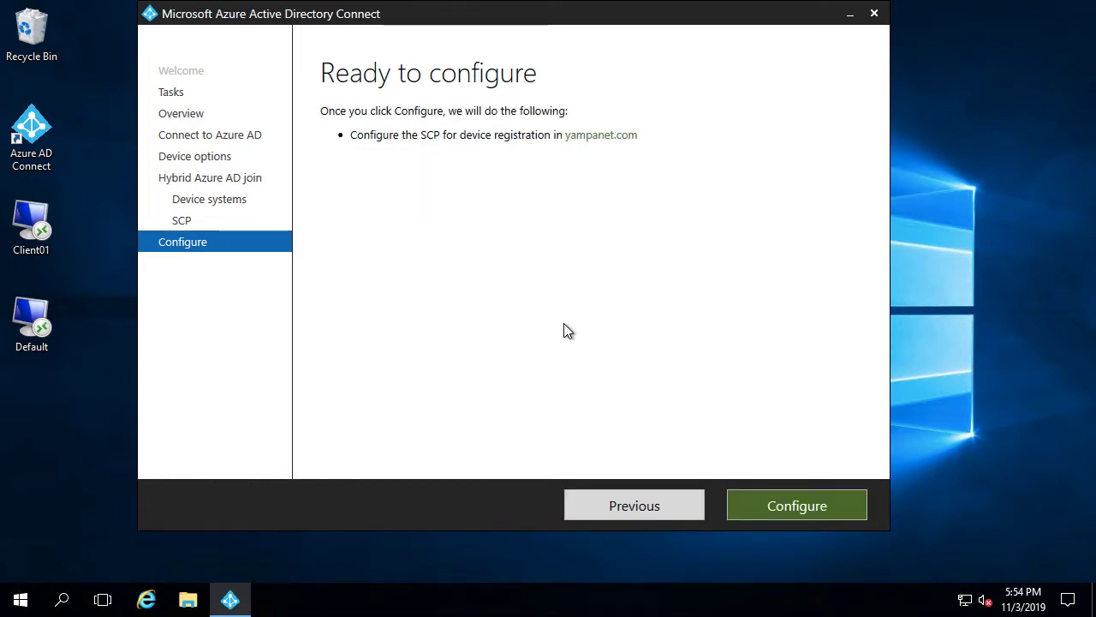
left_click(787, 508)
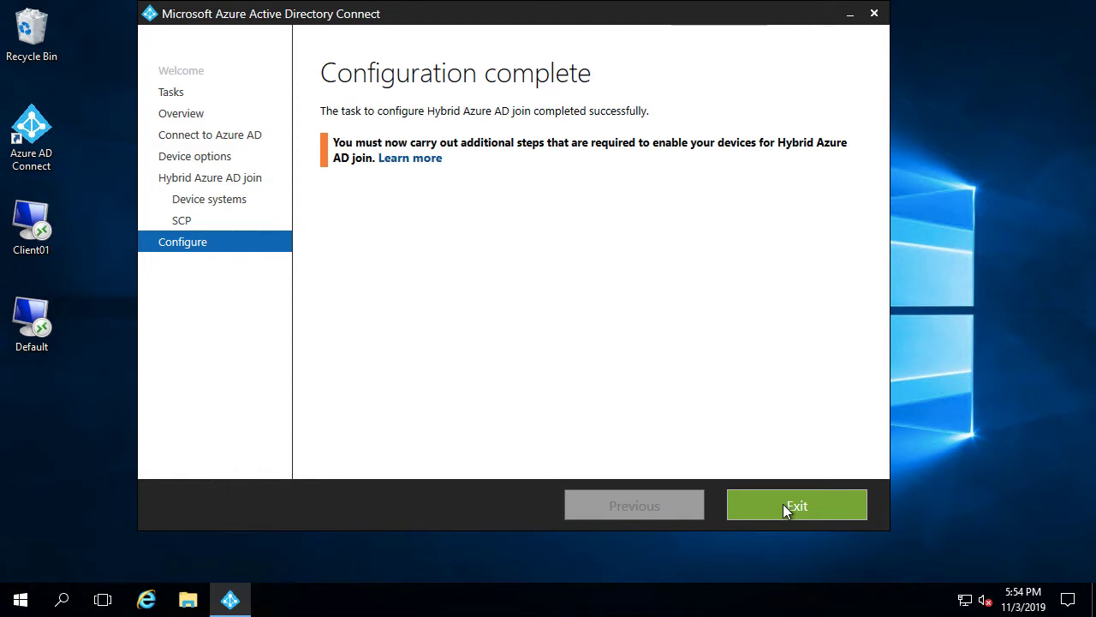
left_click(786, 509)
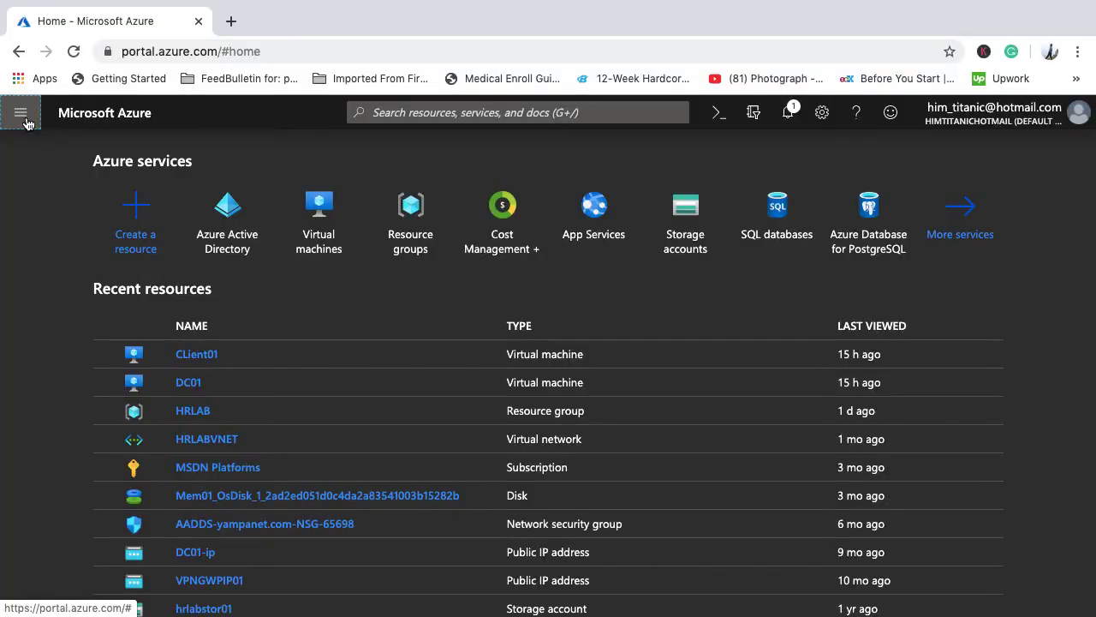
Go through the portal menu to Azure Active Directory and its Devices blade
left_click(25, 120)
left_click(73, 584)
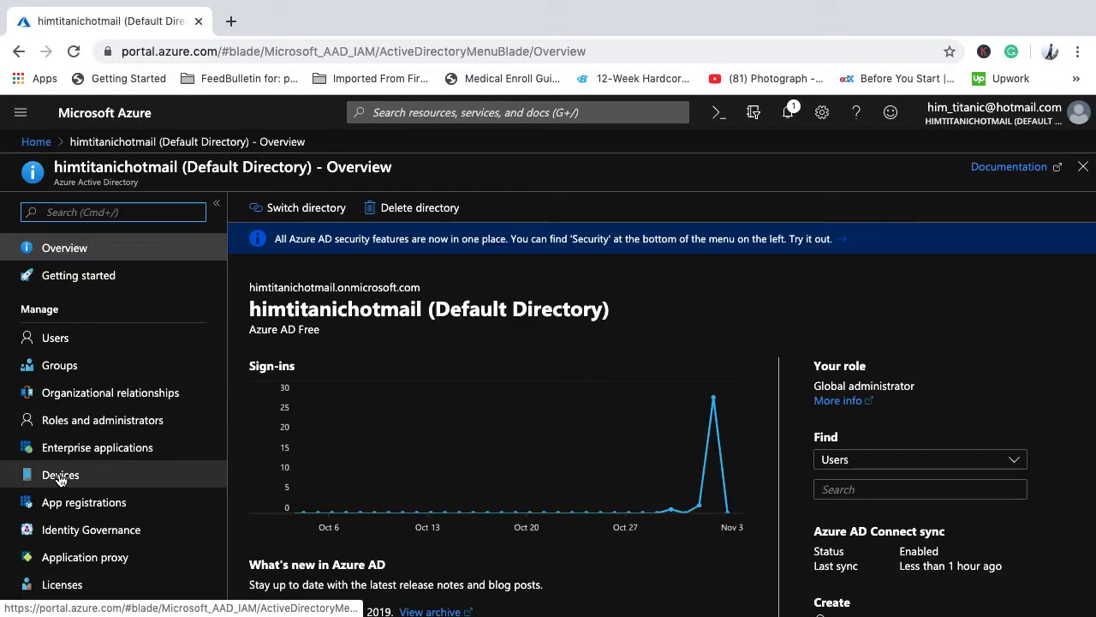
left_click(62, 479)
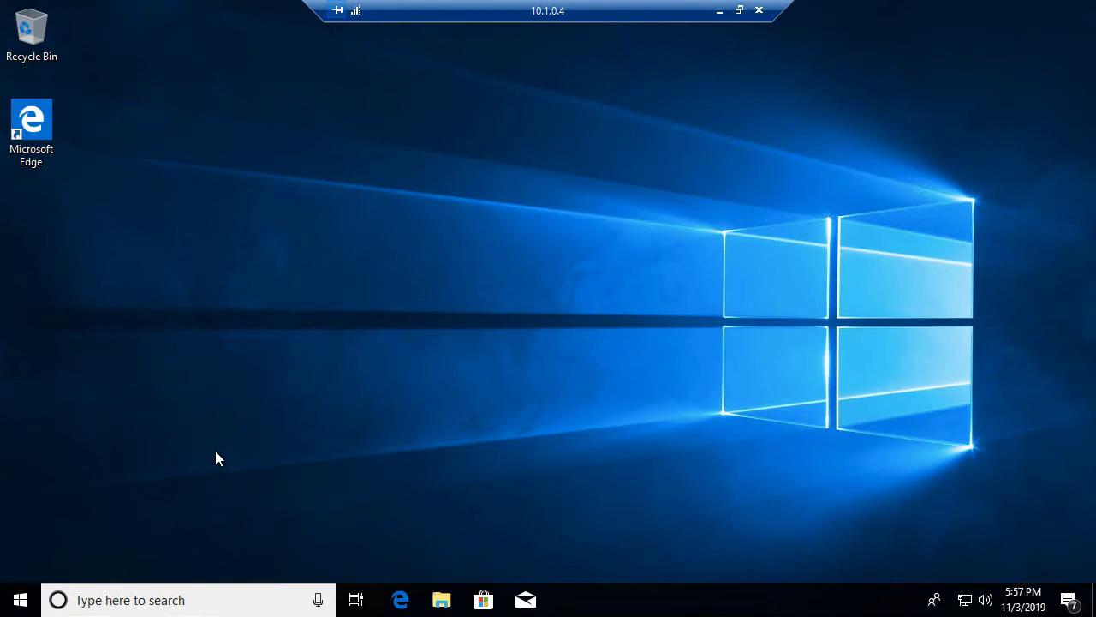
Run winver to check Client01's Windows version, then dismiss it
key("super+r")
type("winver")
key("Return")
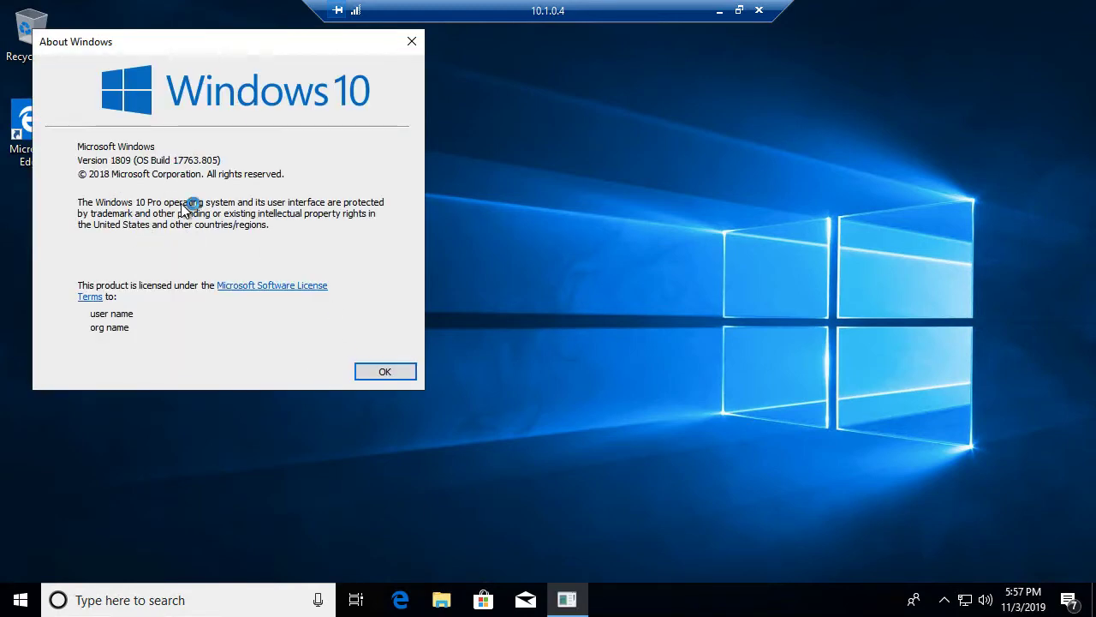
left_click(379, 371)
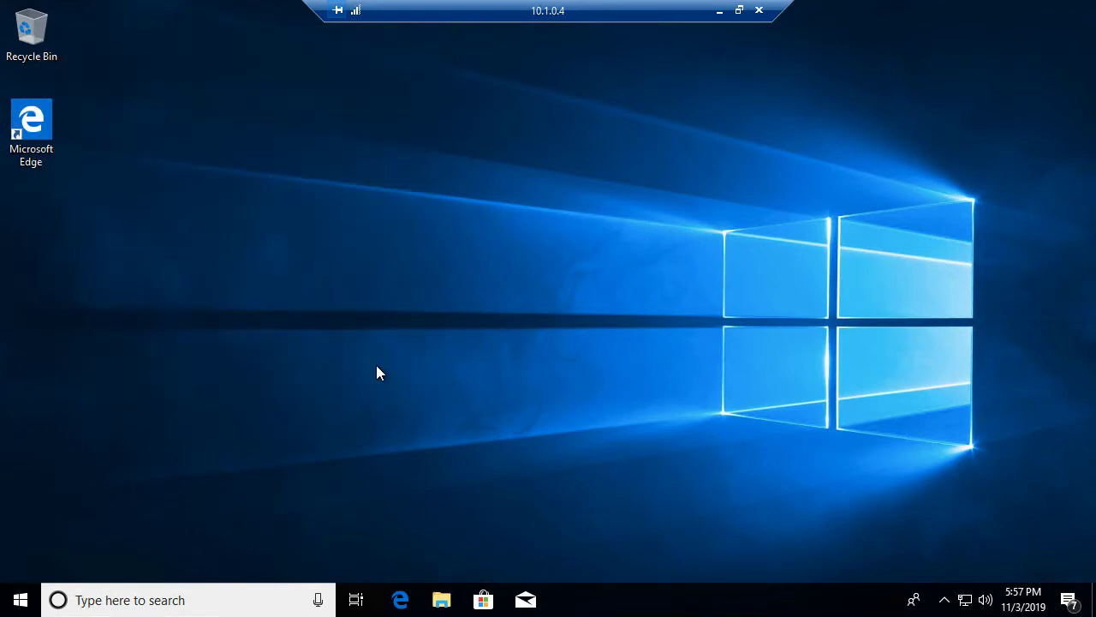
Search 'pc' to view This PC's system properties, then minimize the Remote Desktop session
left_click(22, 601)
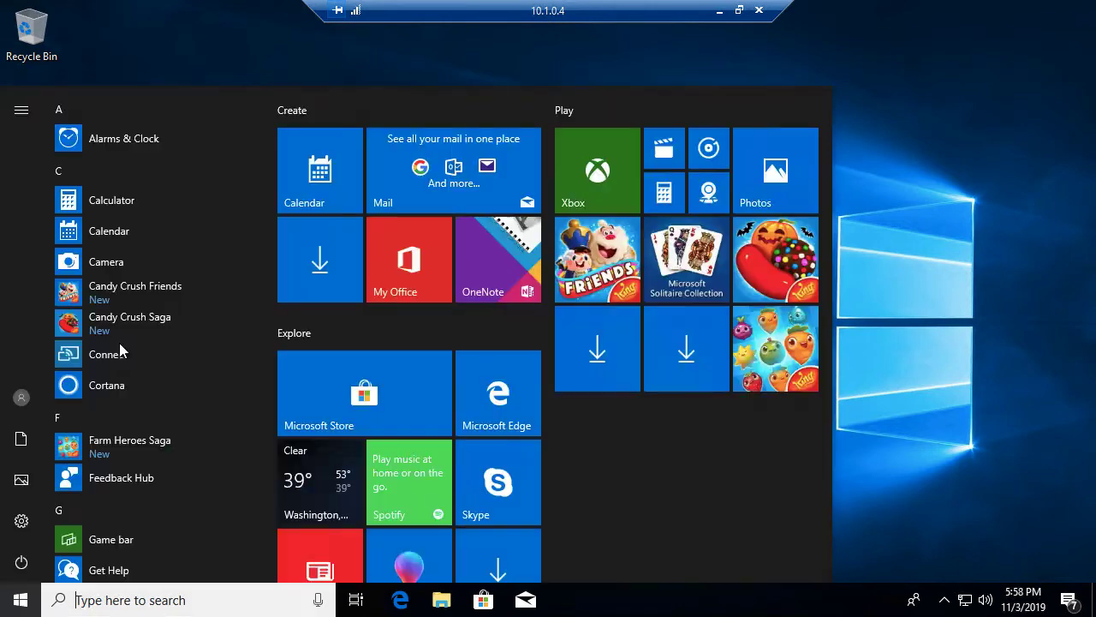
type("p")
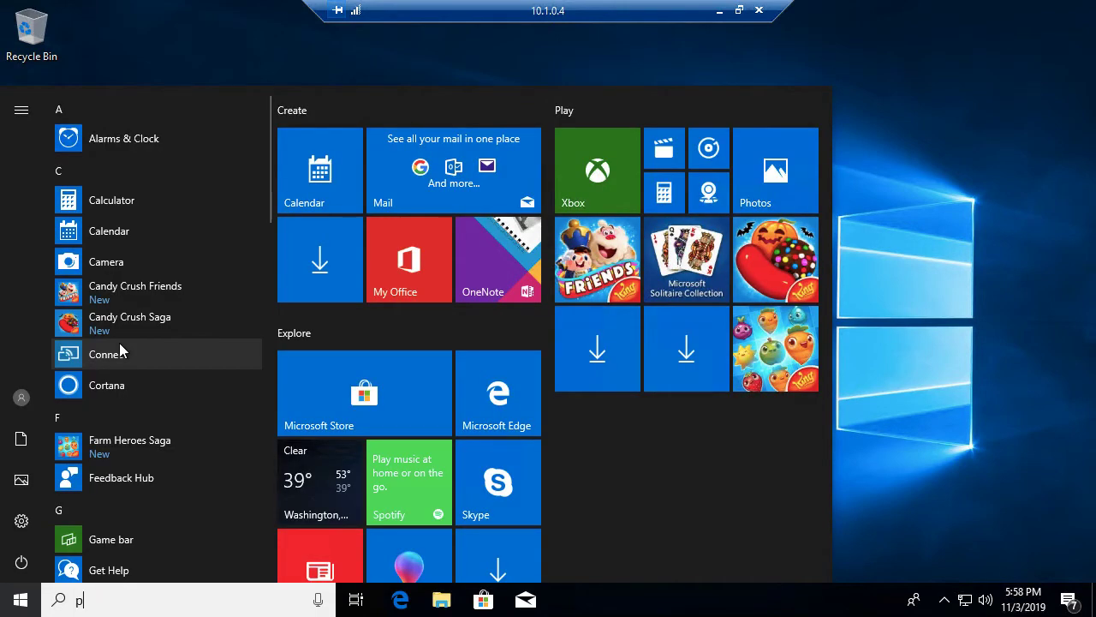
type("c")
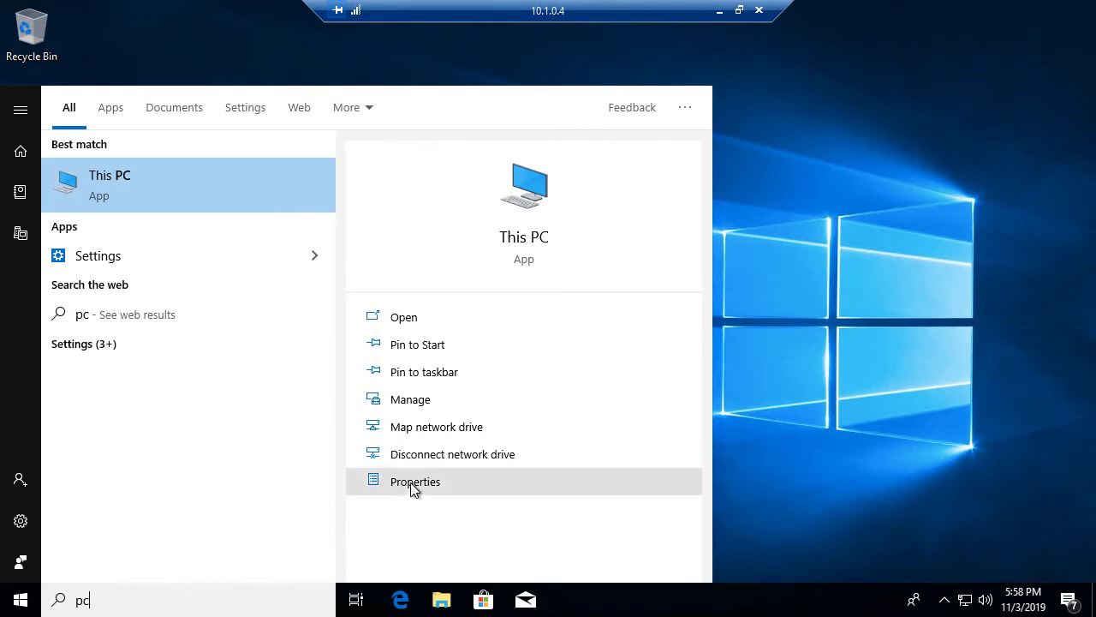
left_click(415, 482)
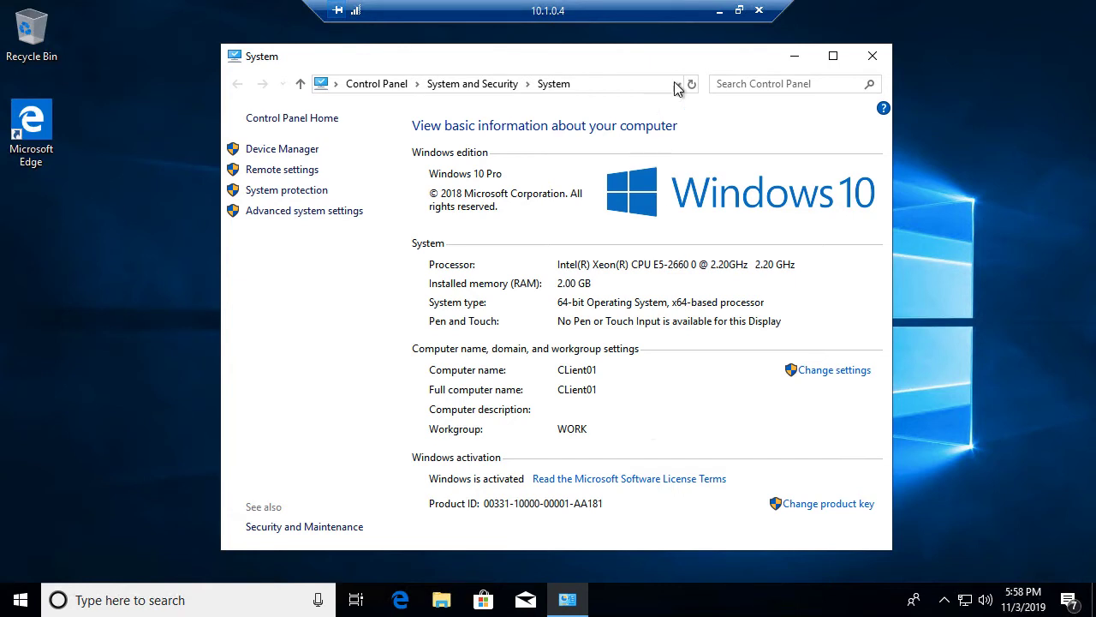
left_click(718, 13)
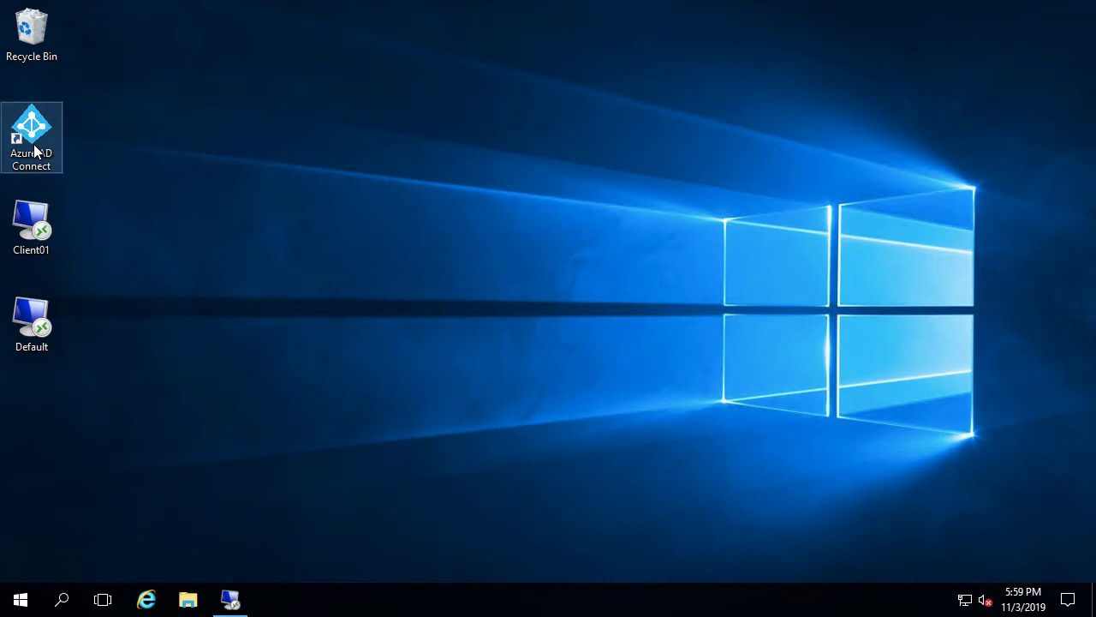
Launch dsa.msc, view the IN OU's Computers, Groups and Users sub-OUs, then minimize the console
key("super+r")
type("dsa")
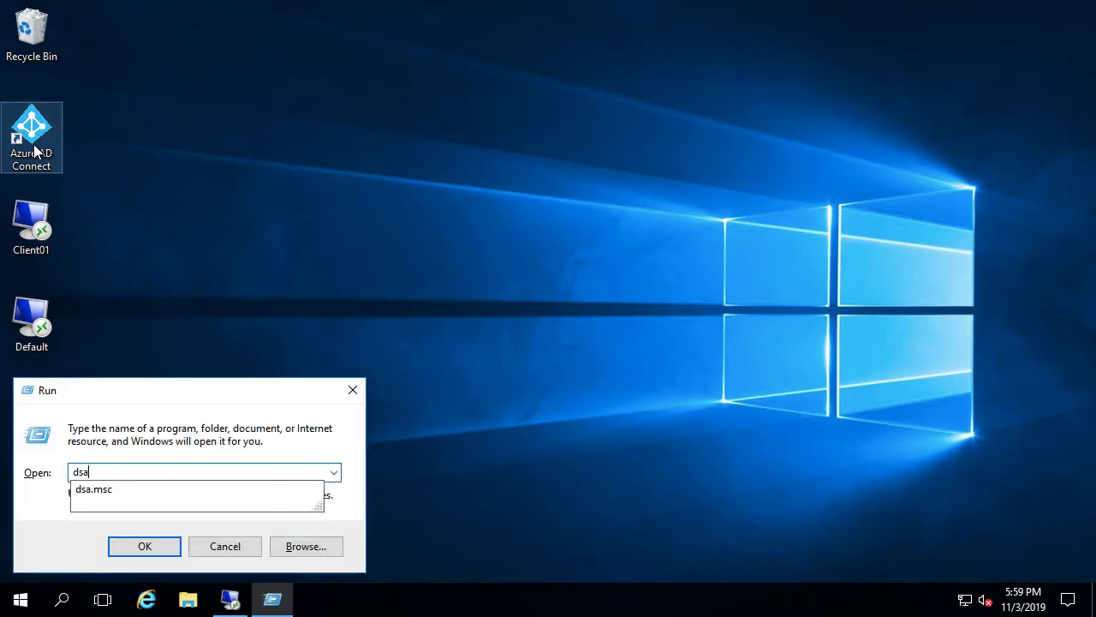
key("Down")
key("Return")
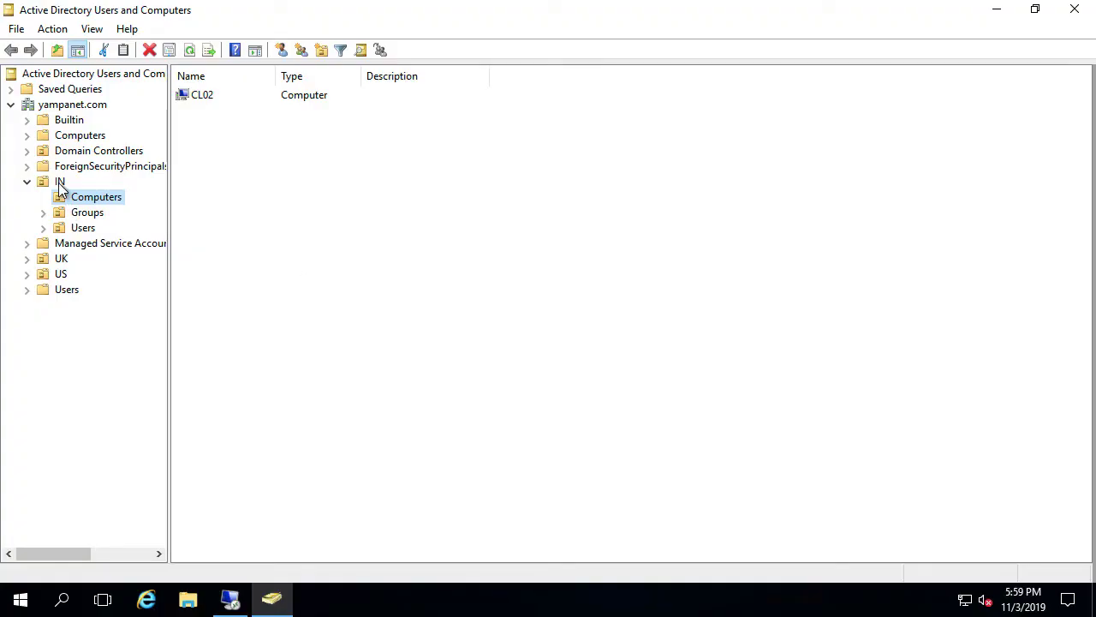
left_click(60, 182)
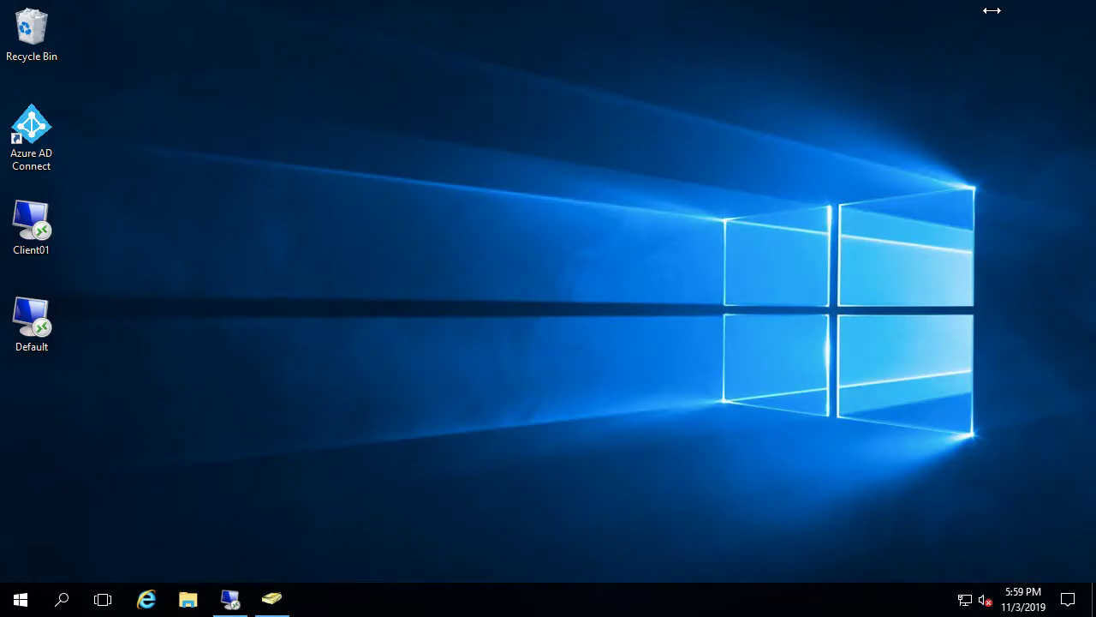
left_click(993, 9)
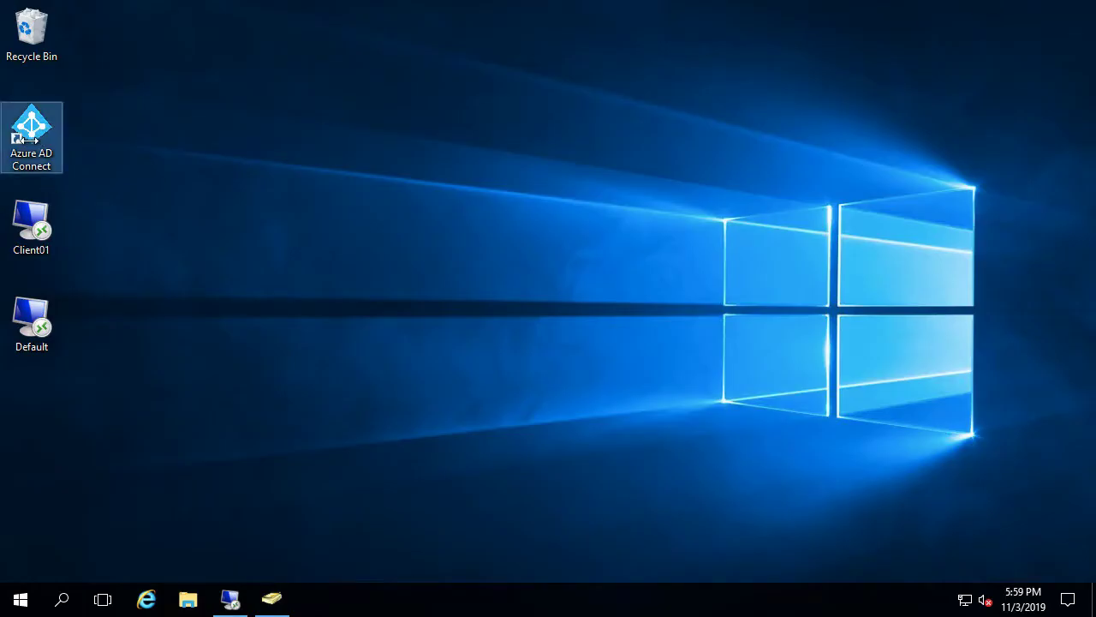
Launch Azure AD Connect, choose Customize synchronization options, and sign in with the global admin password
double_click(31, 142)
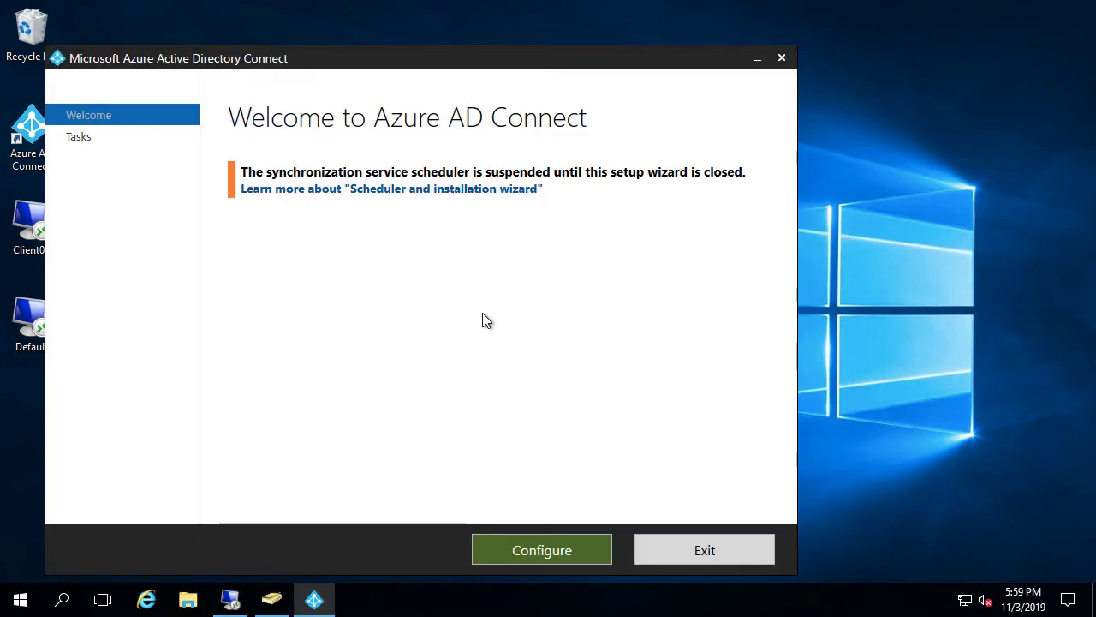
left_click(529, 553)
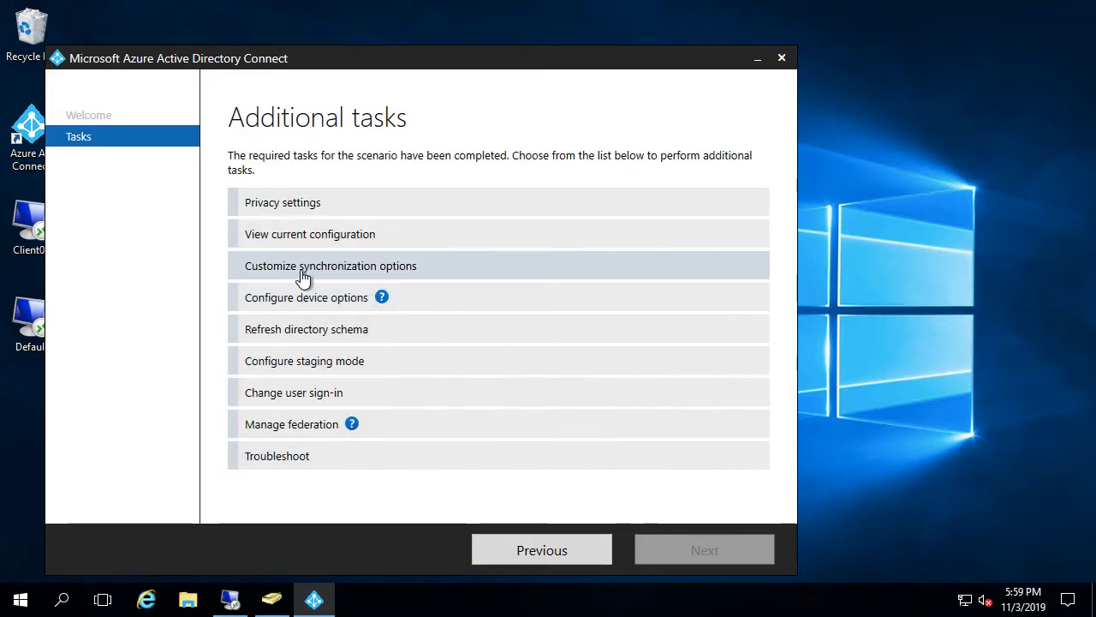
left_click(347, 276)
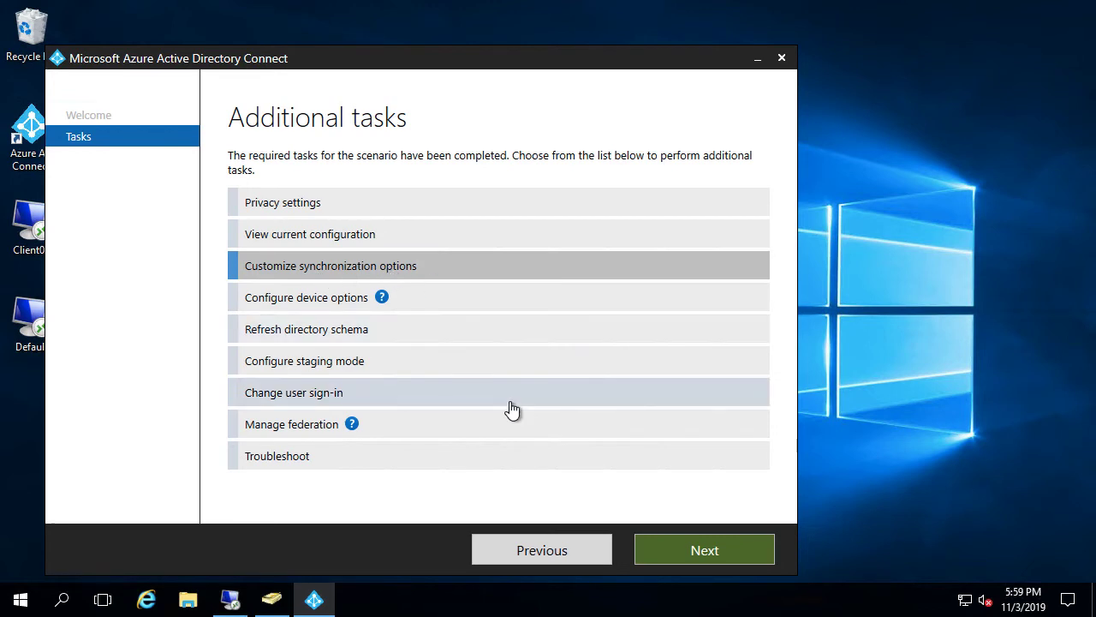
left_click(665, 541)
left_click(310, 252)
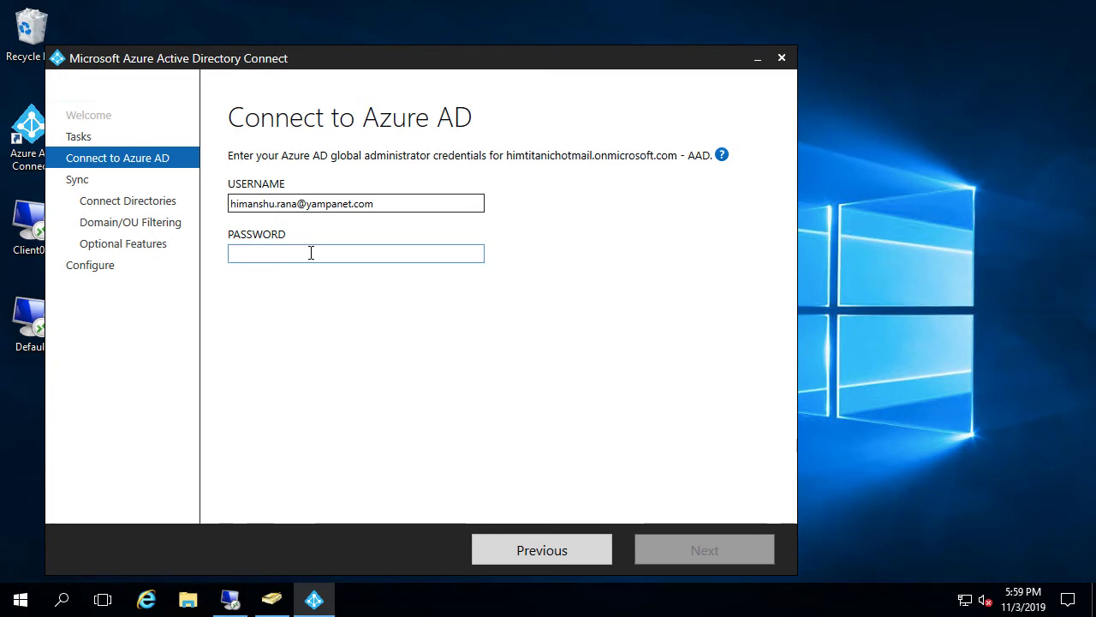
type("••••")
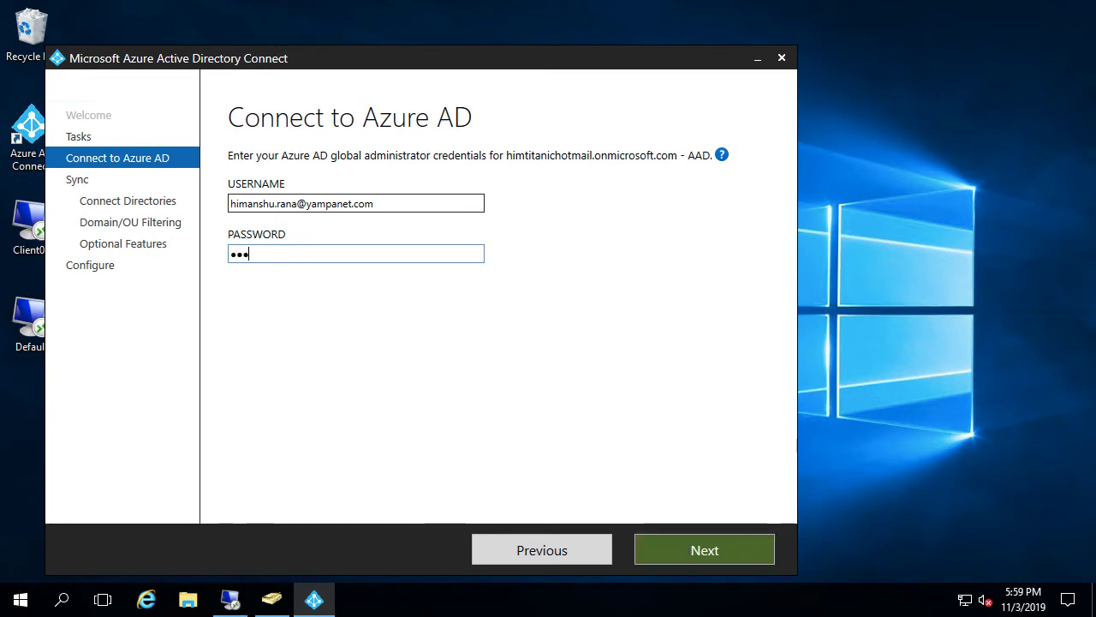
type("•••••••••")
key("Return")
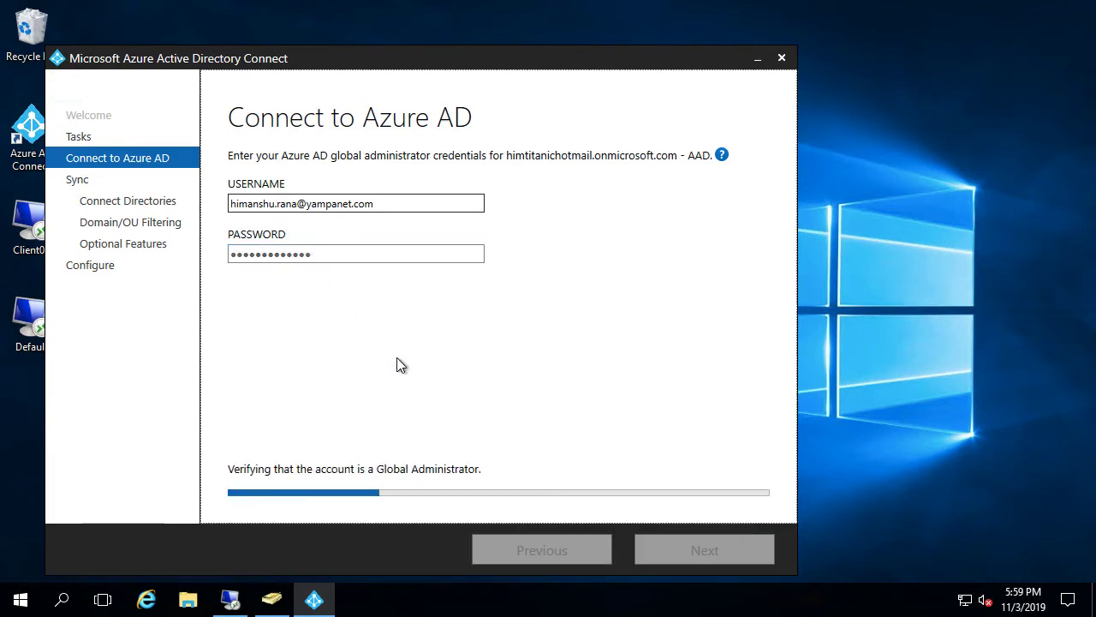
Expand yampanet.com and IN in OU filtering to confirm IN and US are selected, then close
left_click(680, 545)
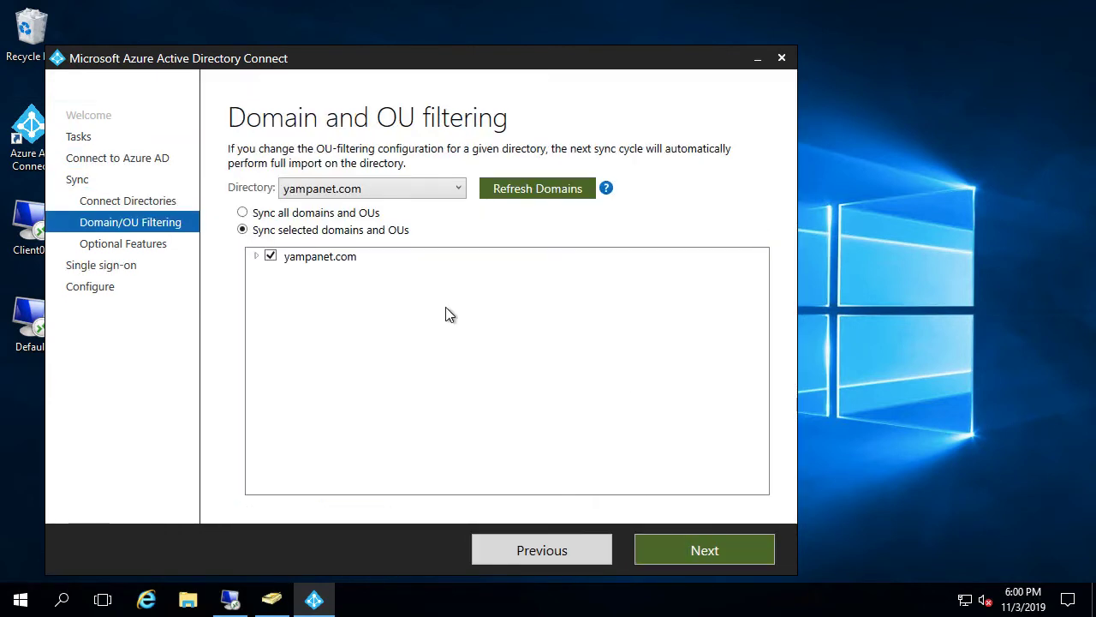
left_click(256, 257)
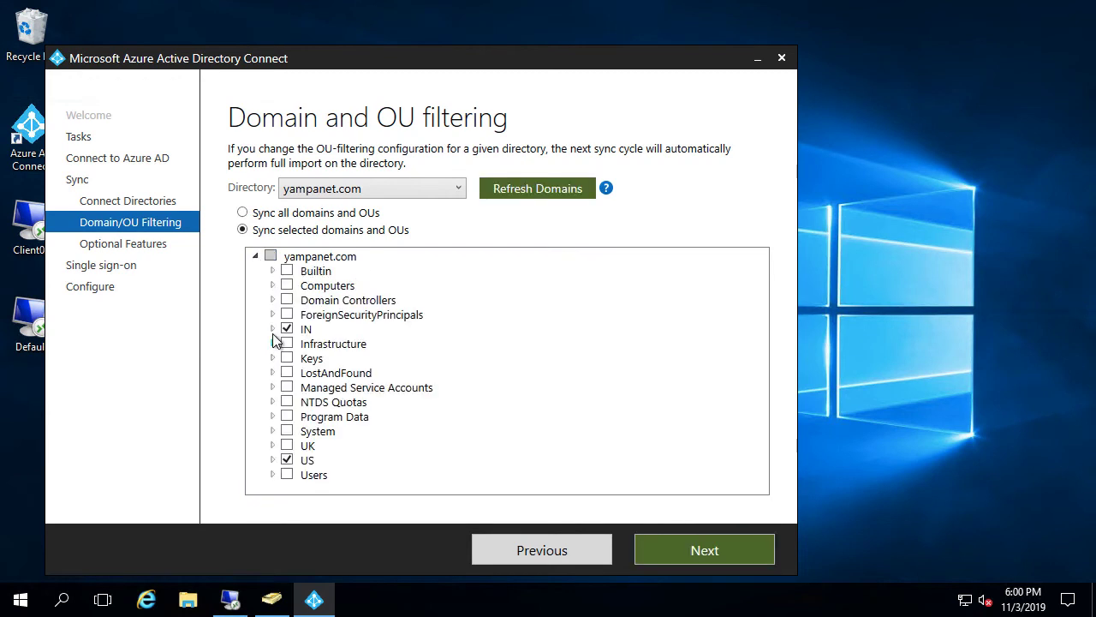
left_click(273, 330)
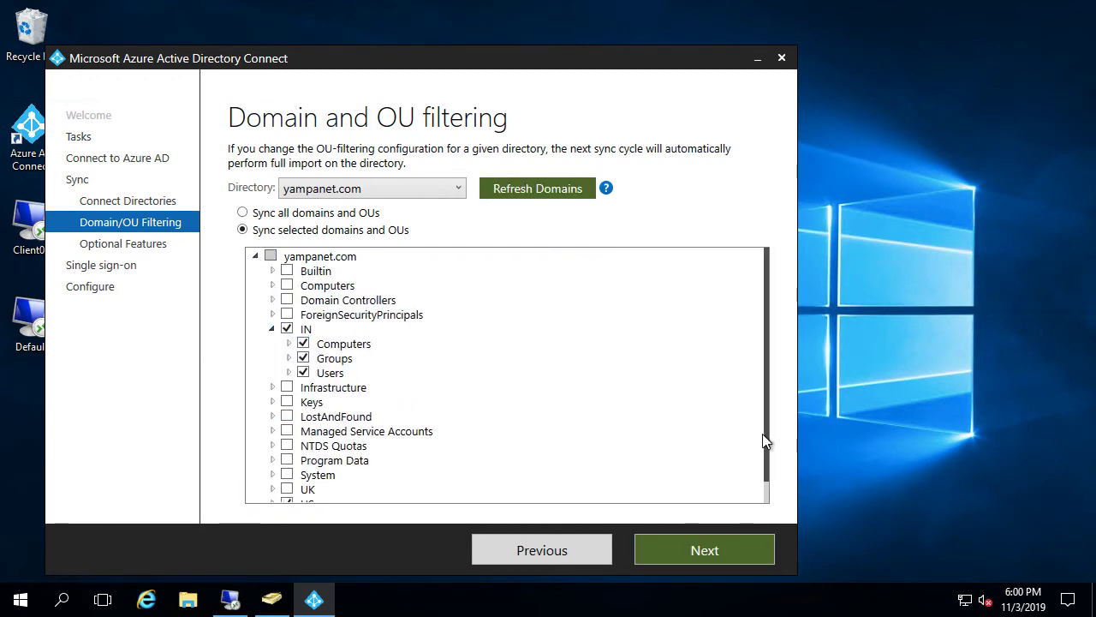
left_click_drag(766, 443, 767, 460)
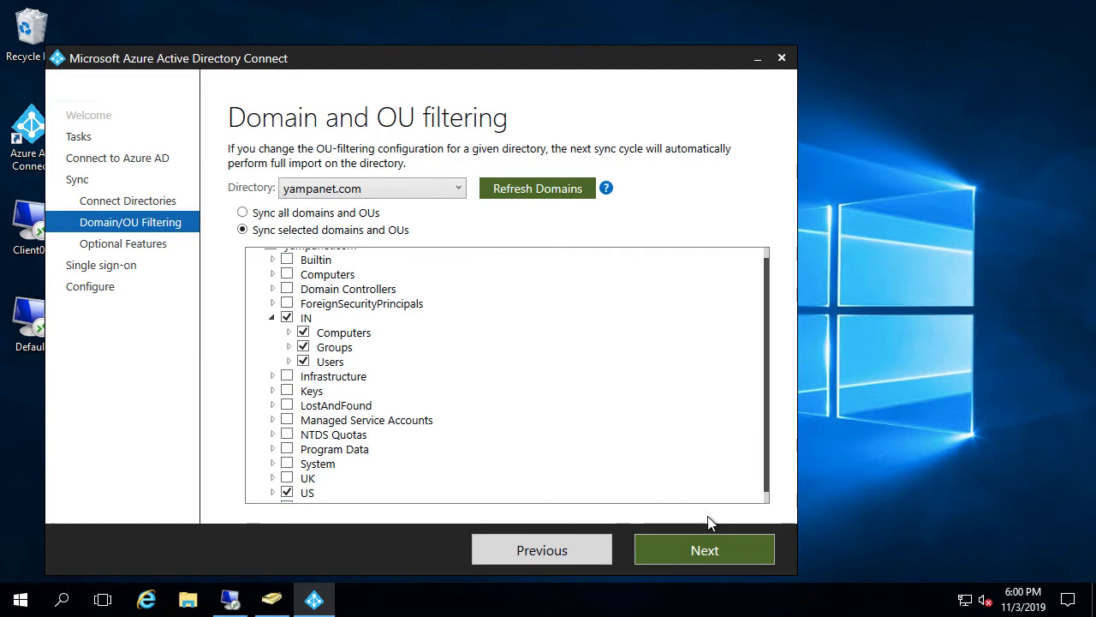
left_click(781, 57)
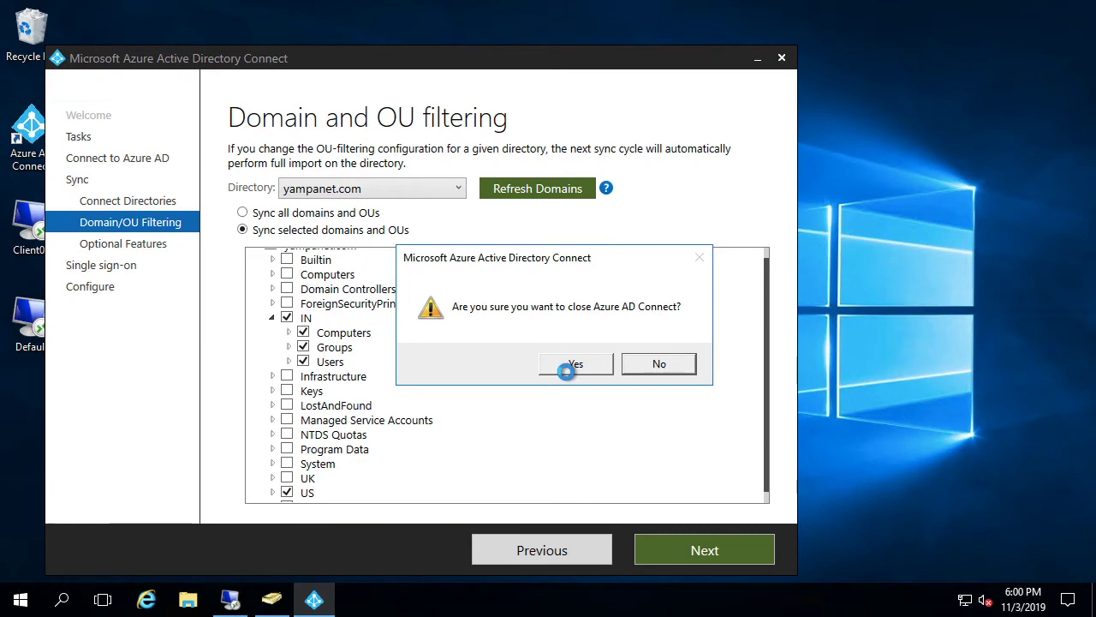
Confirm the exit, then check the empty IN Computers OU and the Computers container holding AZUREADSSOACC
left_click(573, 364)
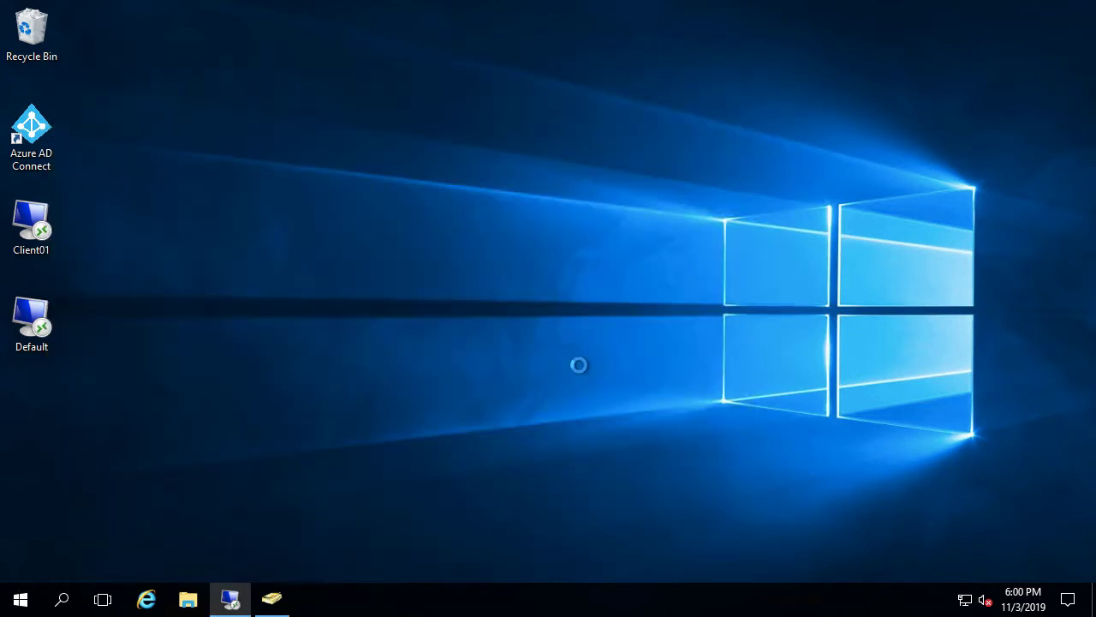
left_click(273, 600)
left_click(96, 199)
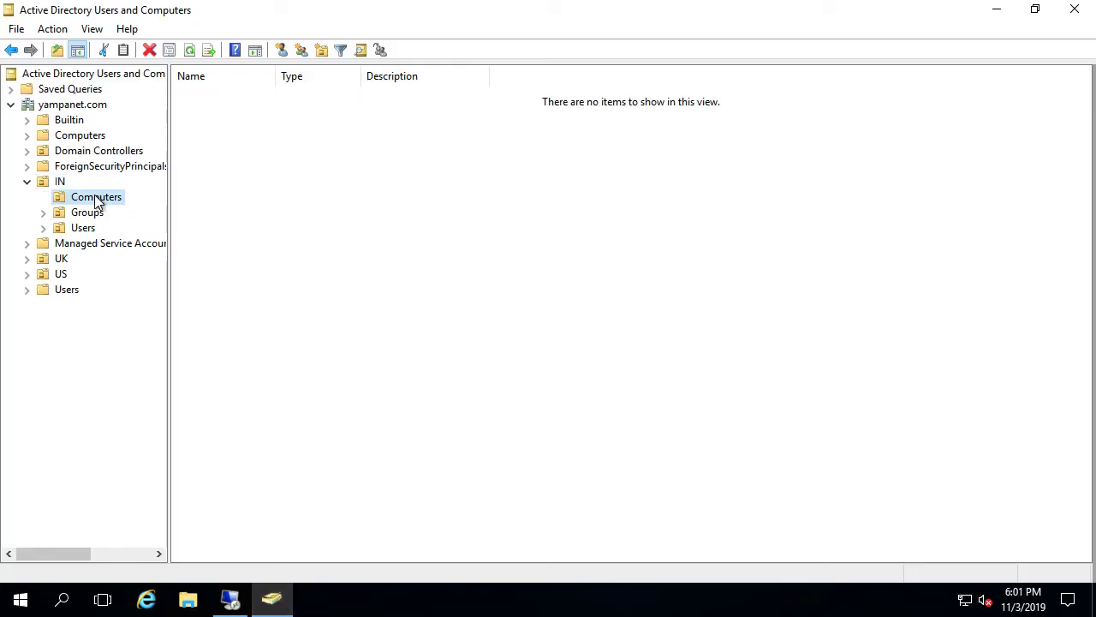
left_click(88, 137)
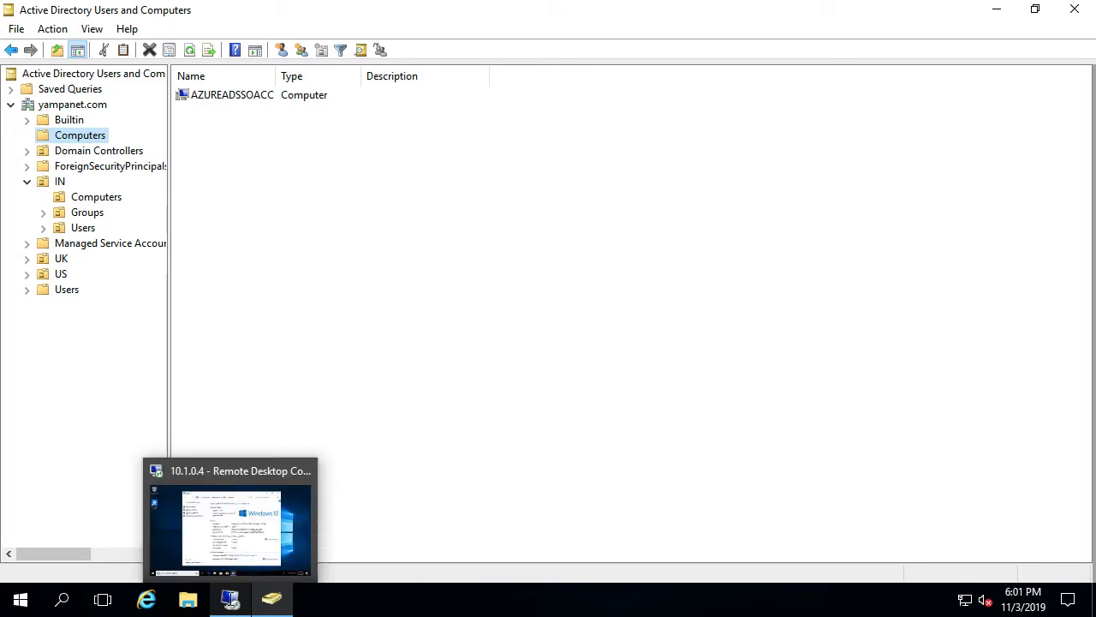
left_click(230, 603)
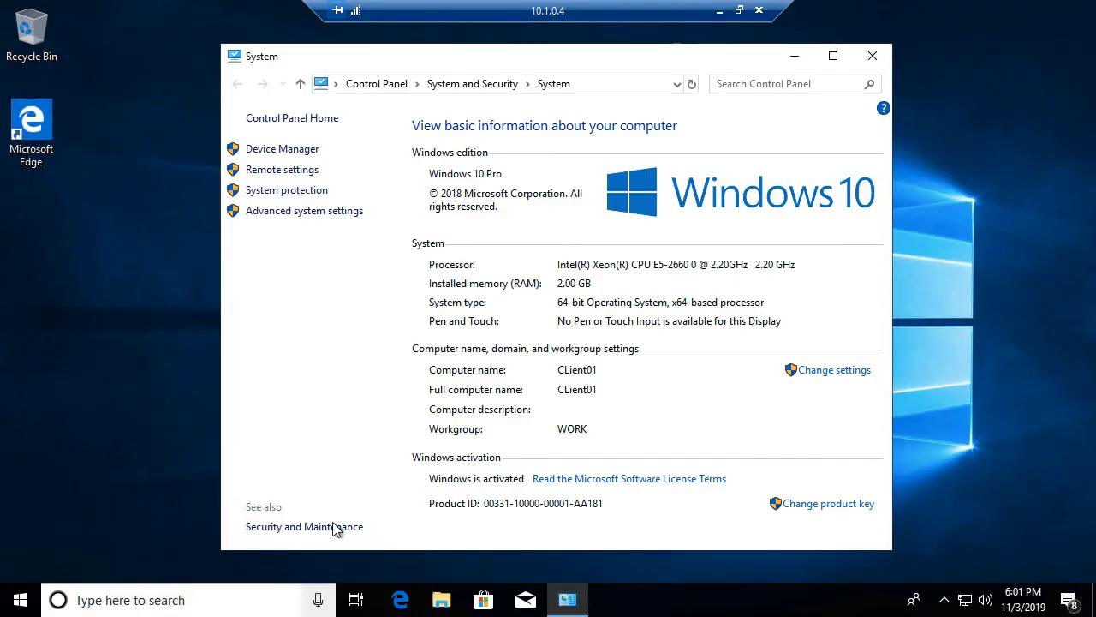
Change Client01's membership in System Properties from workgroup to the yampanet.com domain
left_click(820, 371)
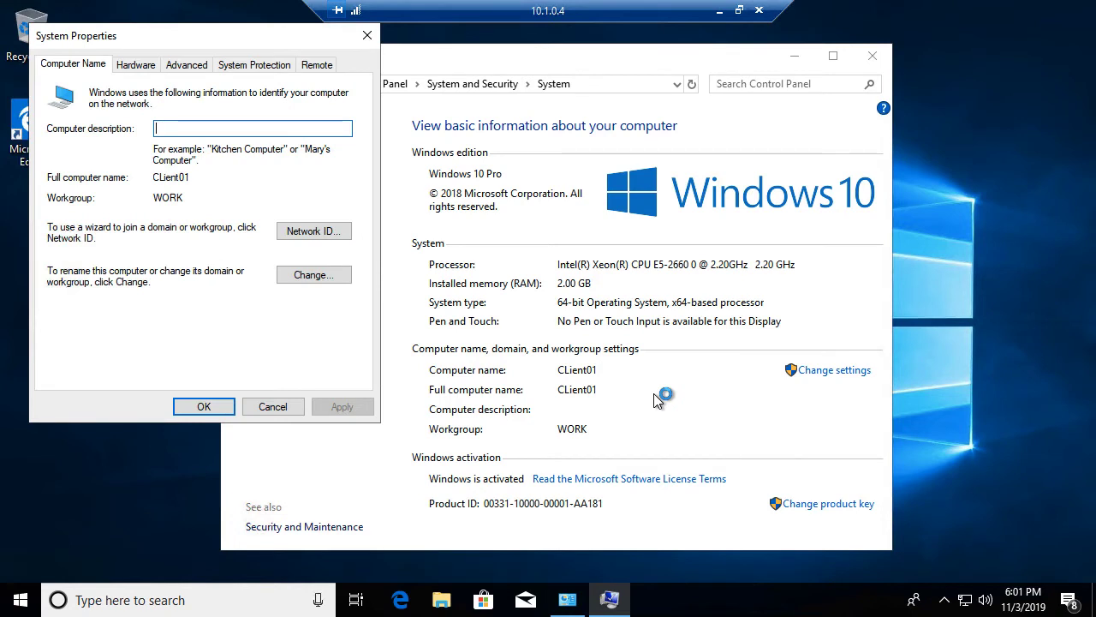
left_click(311, 275)
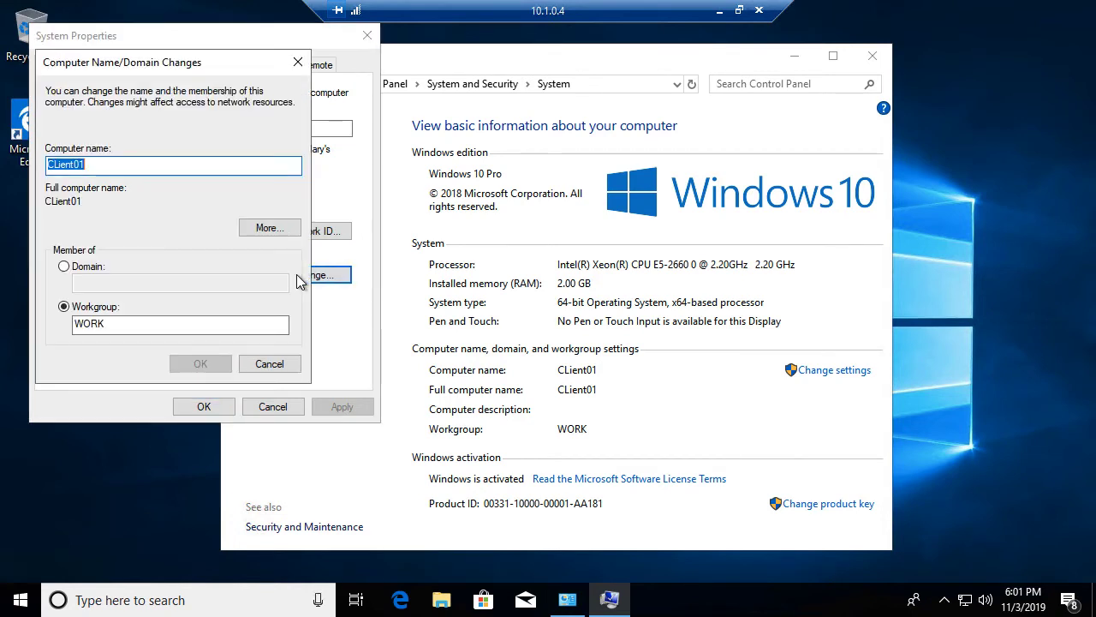
left_click(78, 270)
type("y")
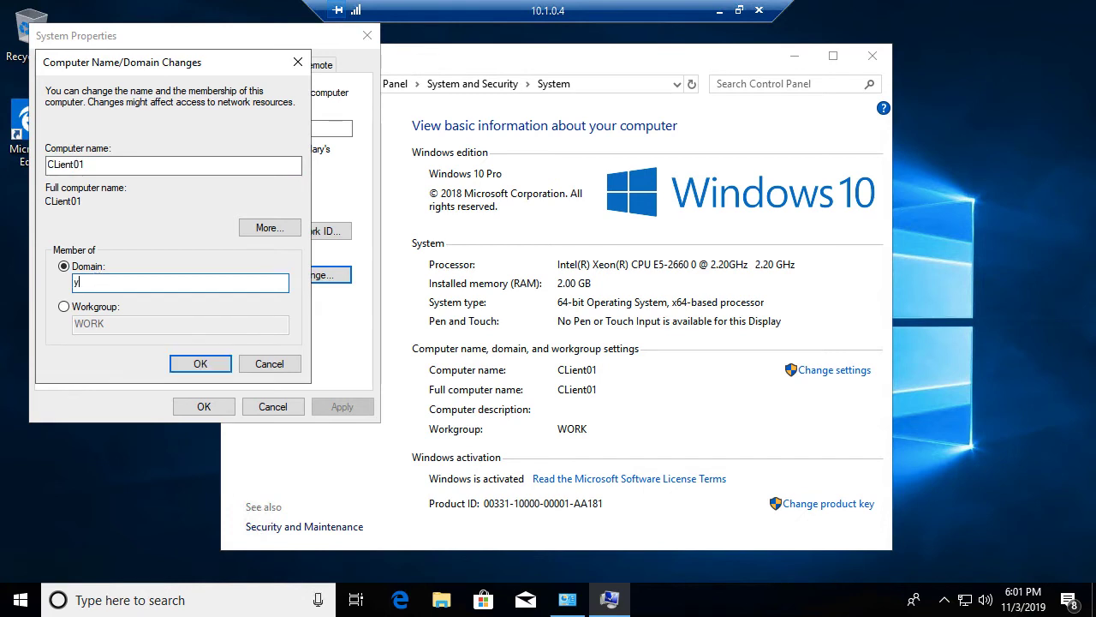
type("ampanel.com")
key("Return")
Enter the domain admin credentials, acknowledge the welcome and restart-required messages, and close System Properties
type("hradmin")
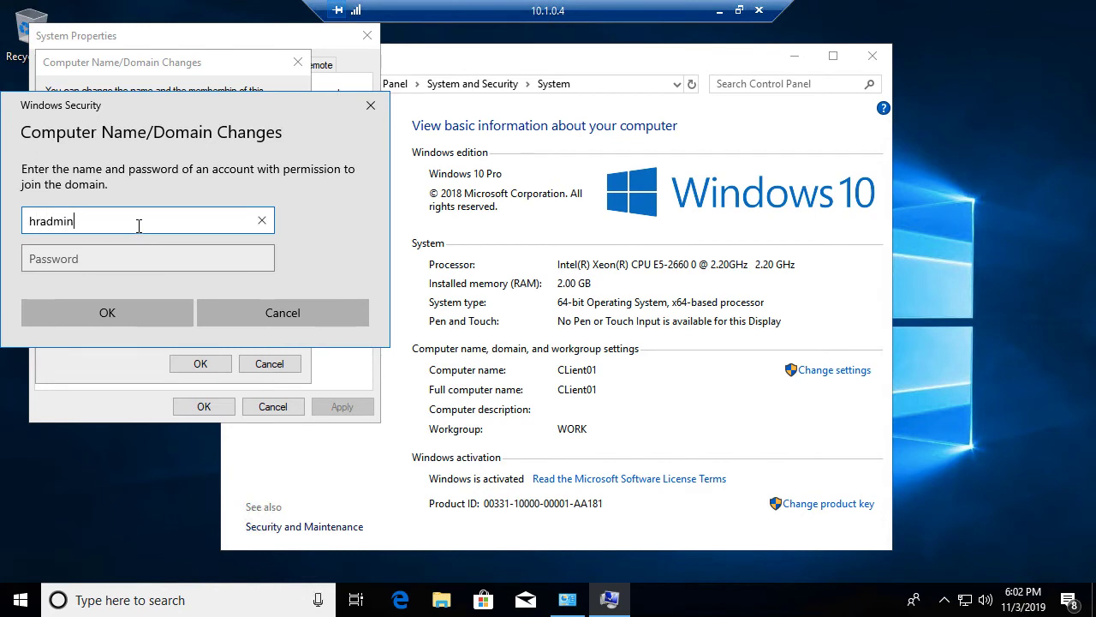
key("Tab")
key("ctrl+v")
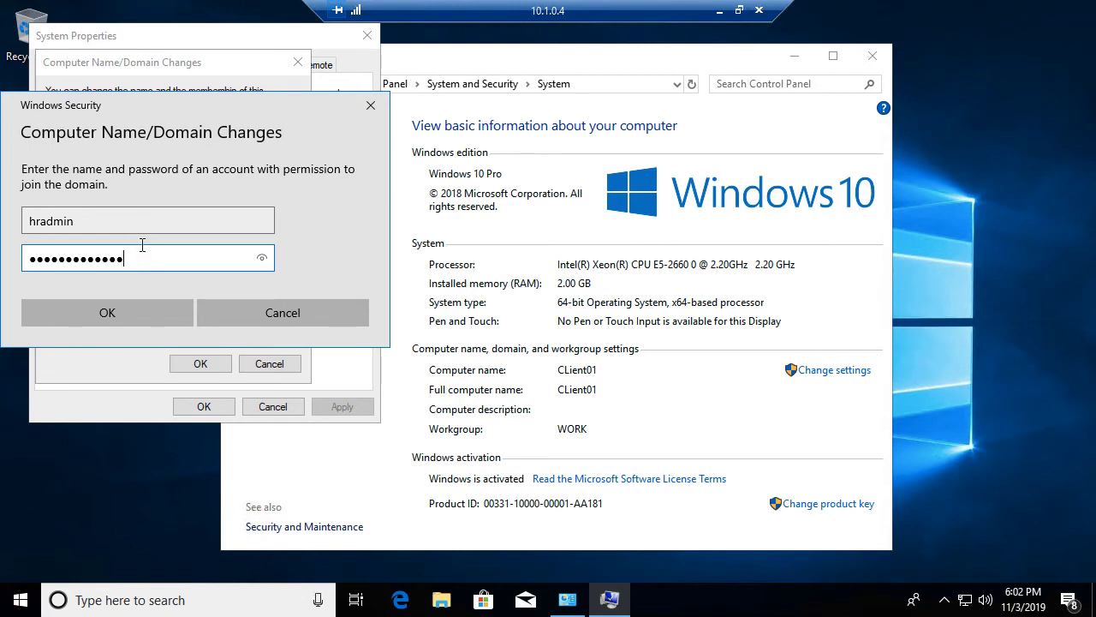
left_click(104, 305)
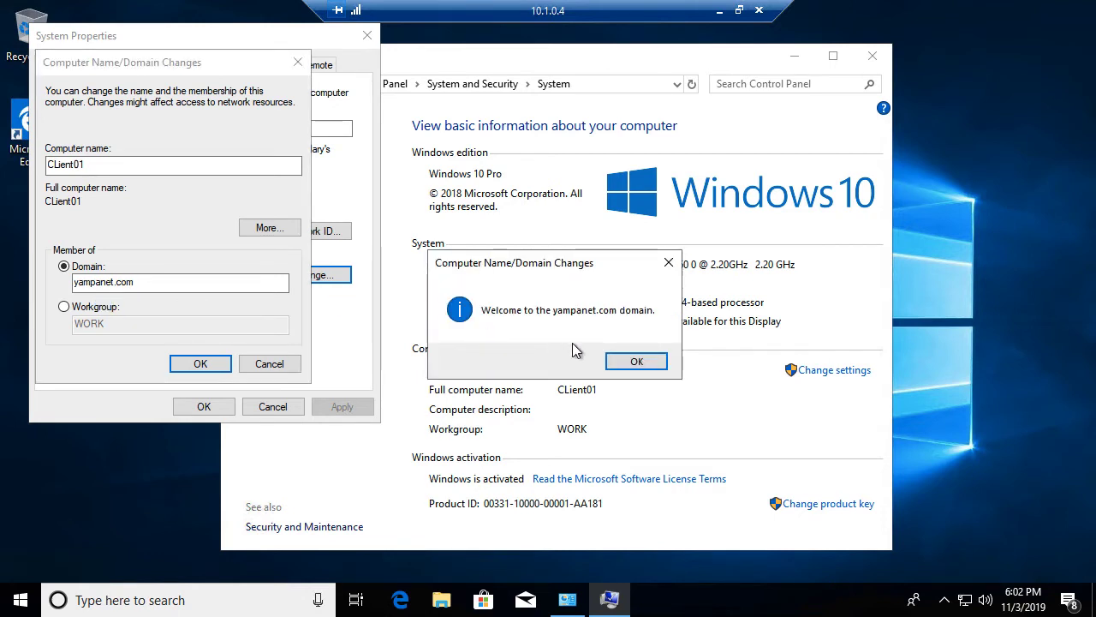
left_click(632, 363)
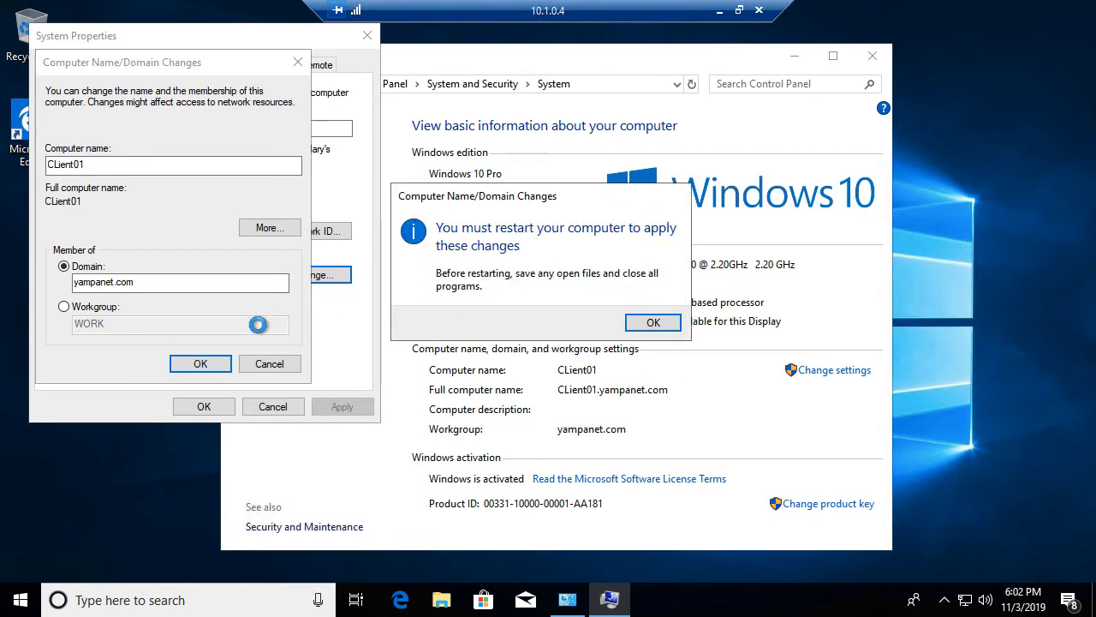
left_click(660, 323)
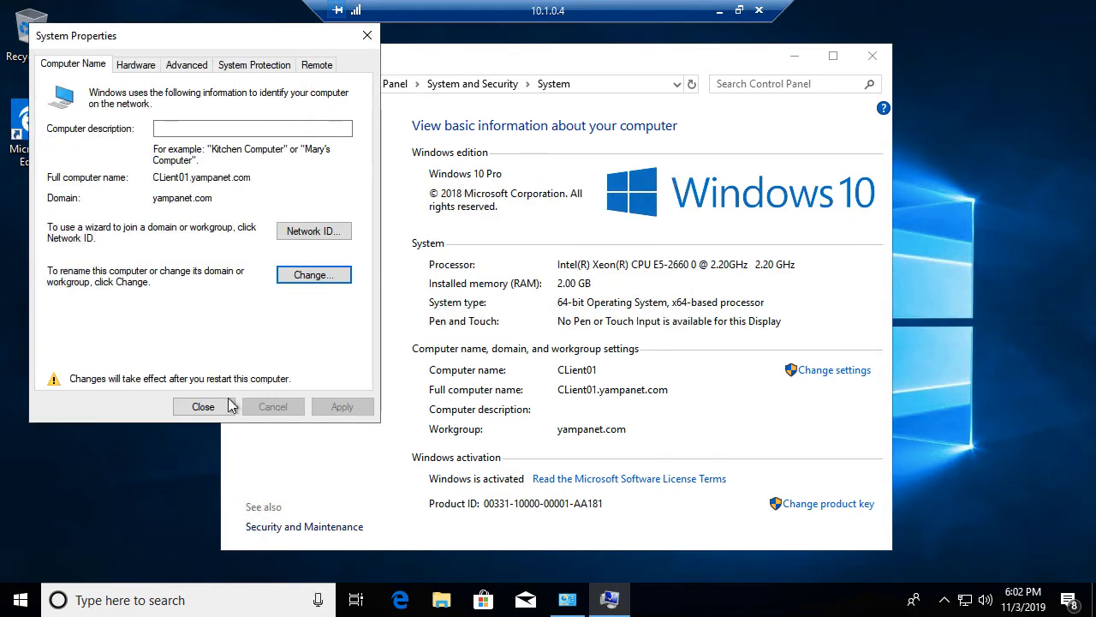
left_click(210, 403)
Restart Client01 and refresh ADUC's default Computers container to show CLIENT01
left_click(544, 316)
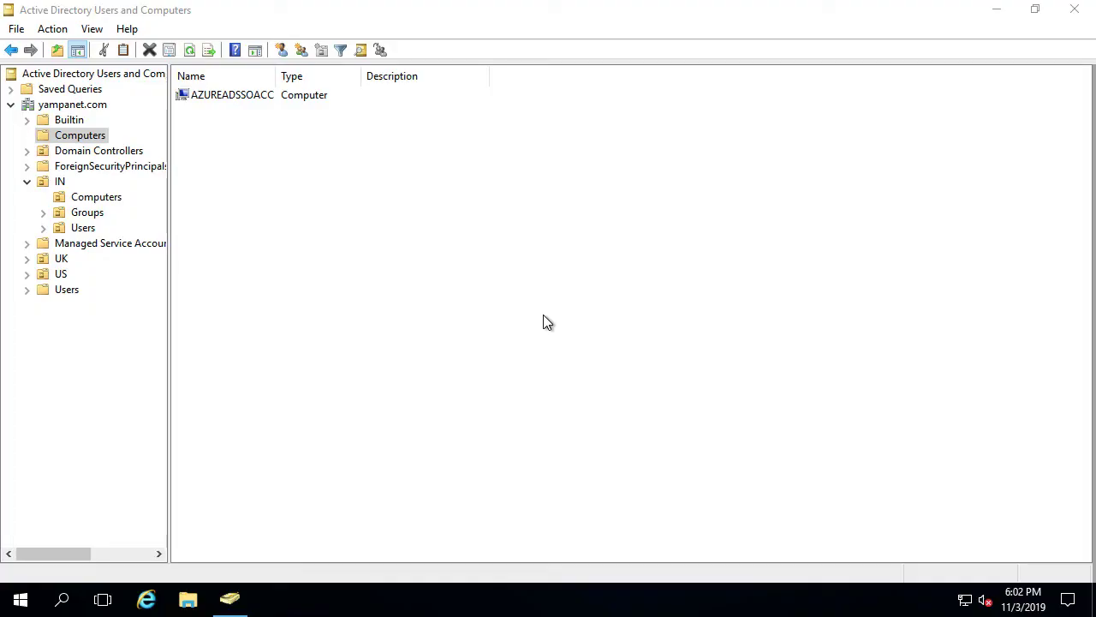
left_click(97, 138)
left_click(190, 51)
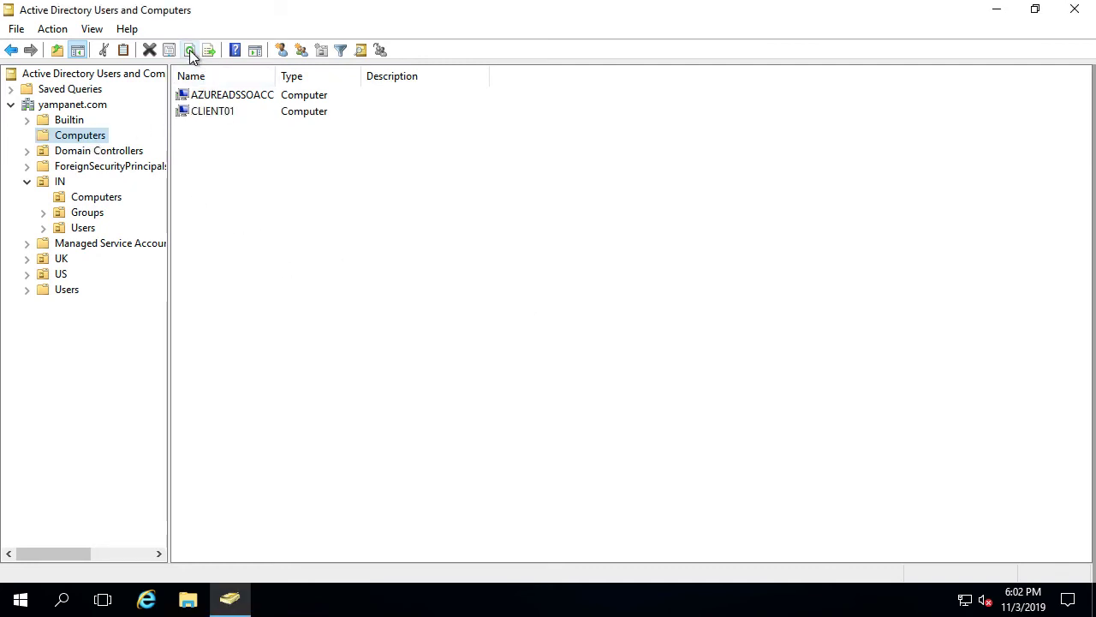
Move CLIENT01 into the IN unit's Computers OU and verify it appears there
left_click(212, 118)
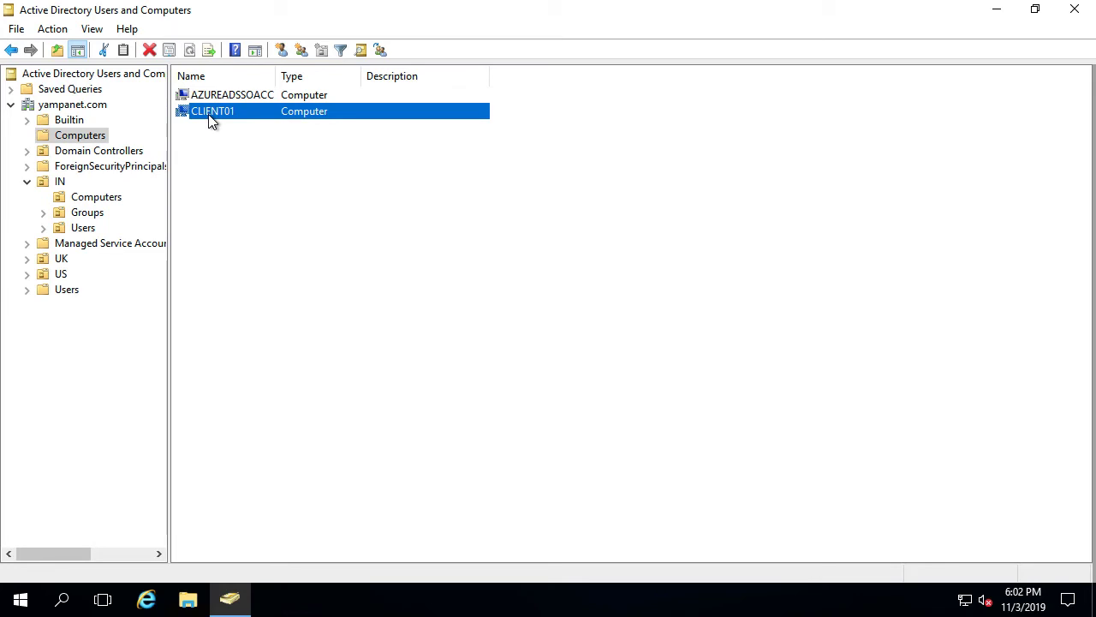
left_click_drag(219, 118, 99, 203)
left_click(499, 346)
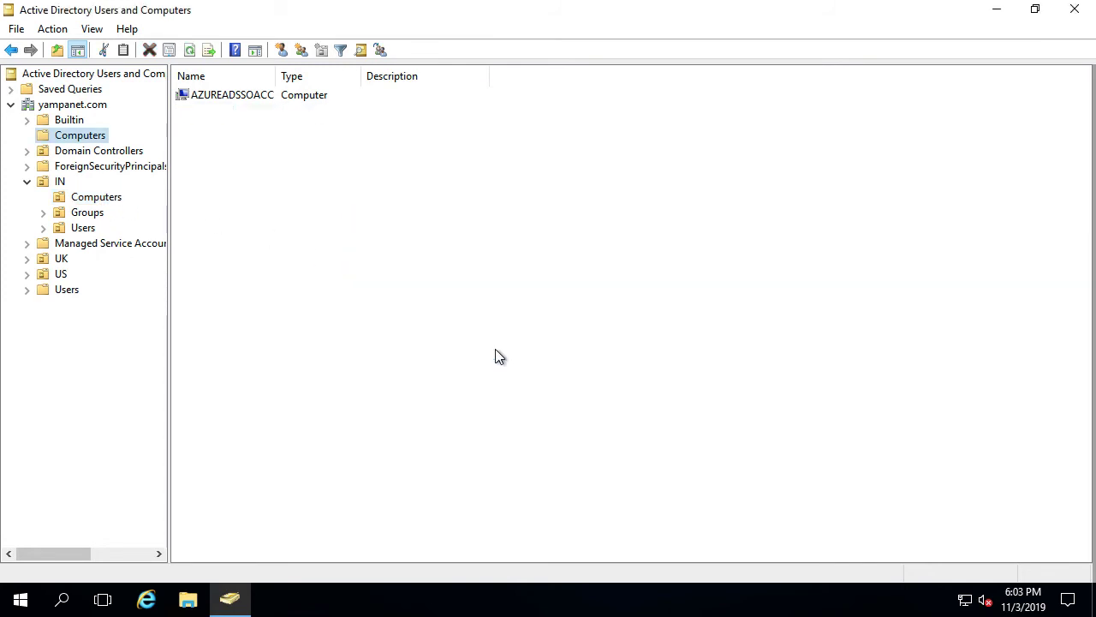
left_click(85, 199)
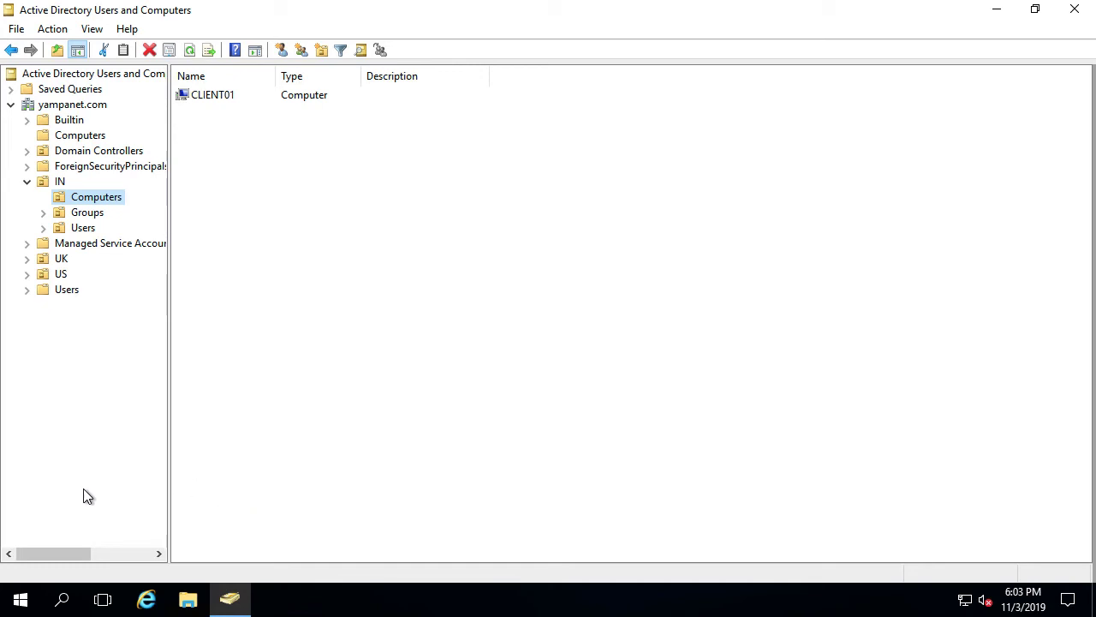
left_click(21, 604)
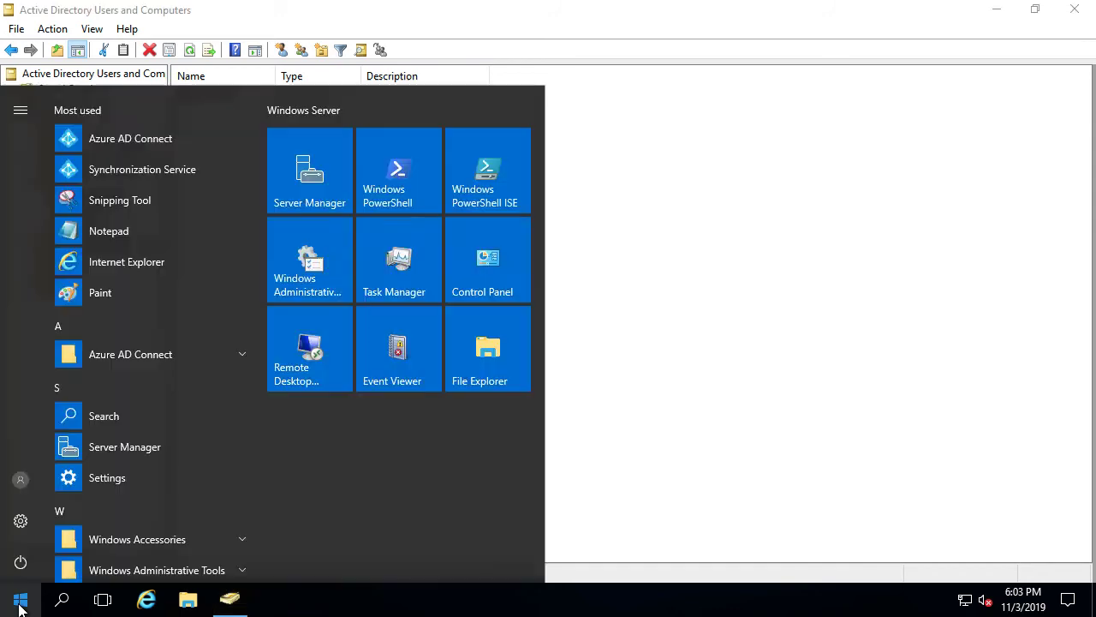
Launch Synchronization Service, run Delta Synchronization on the yampanet.com connector, and review the new run
left_click(234, 355)
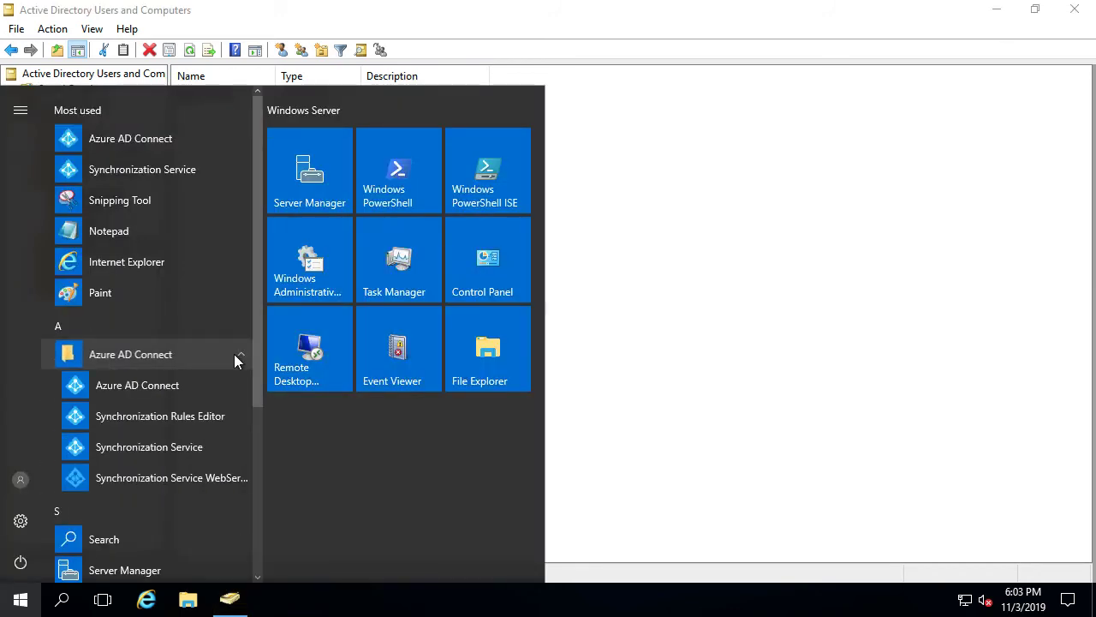
left_click(106, 447)
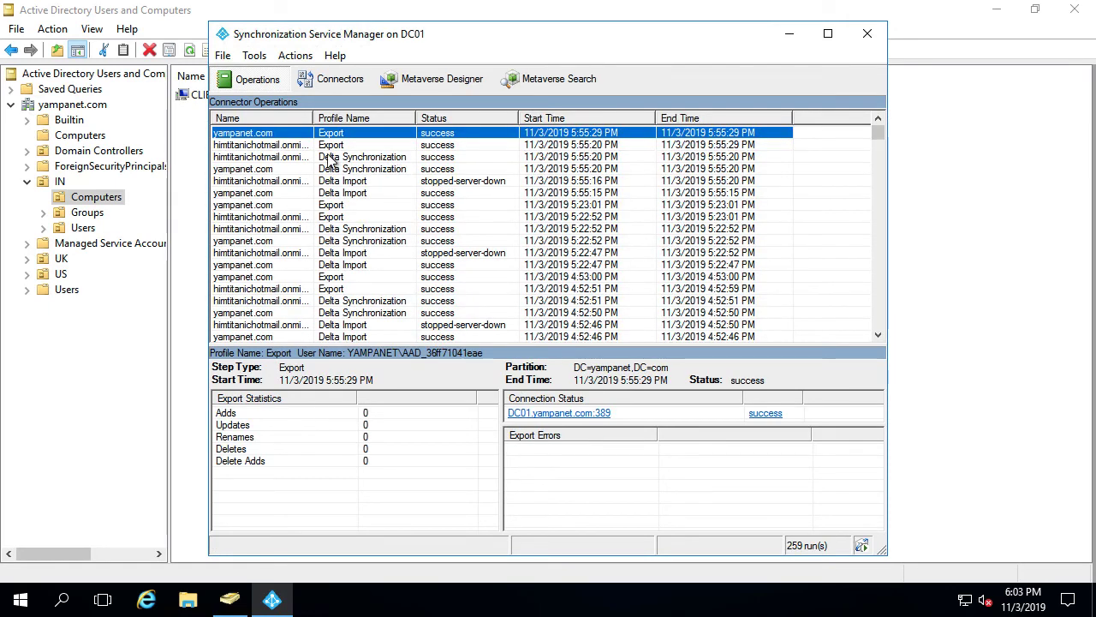
right_click(277, 135)
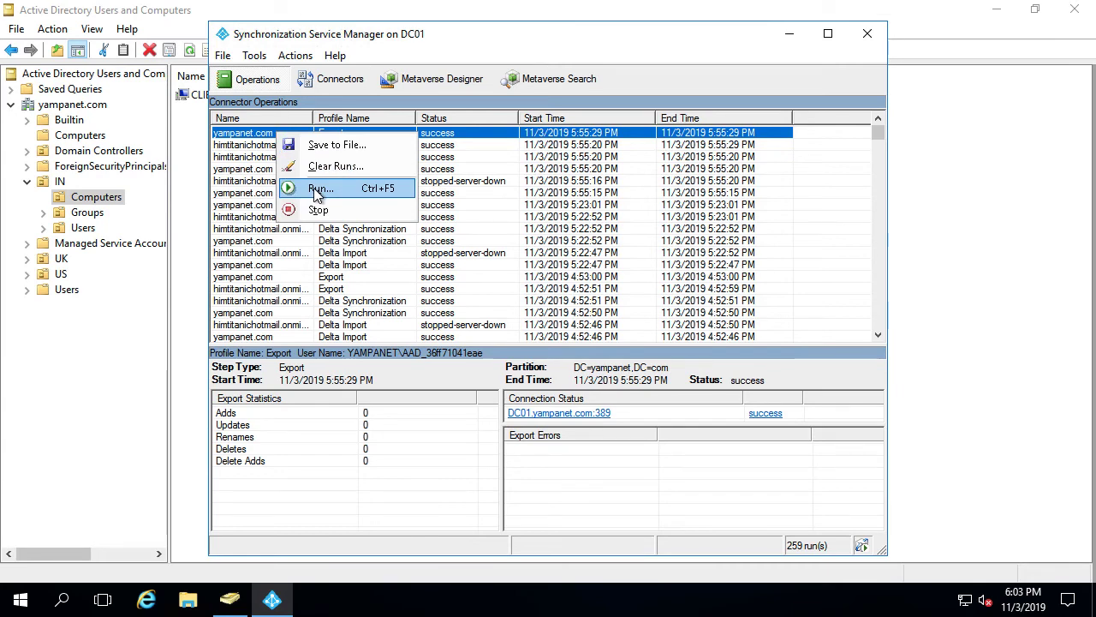
left_click(313, 186)
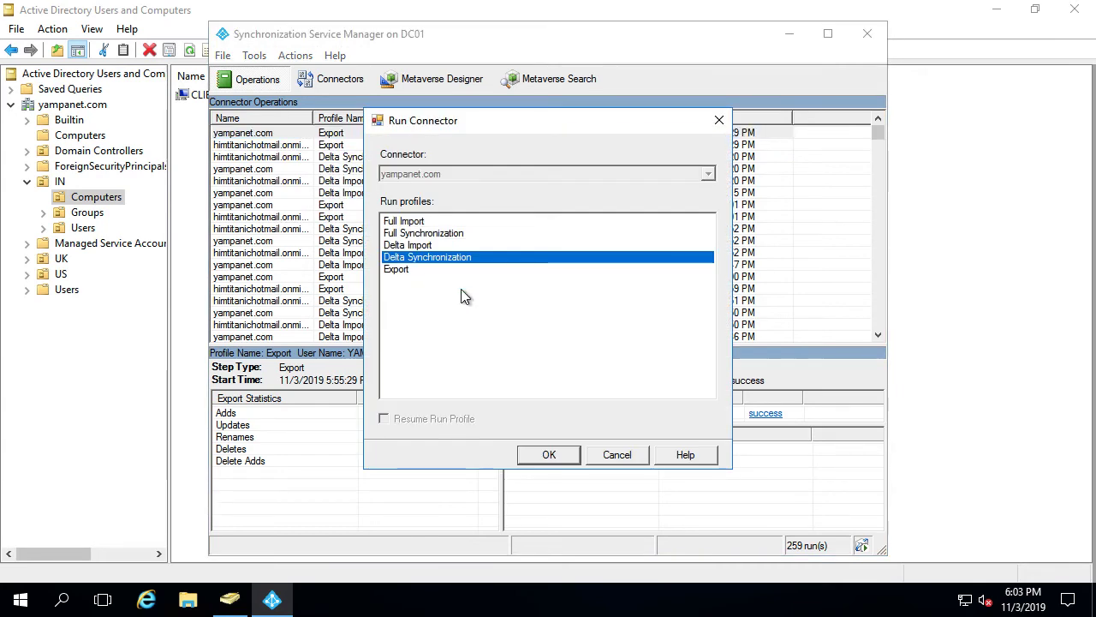
left_click(549, 455)
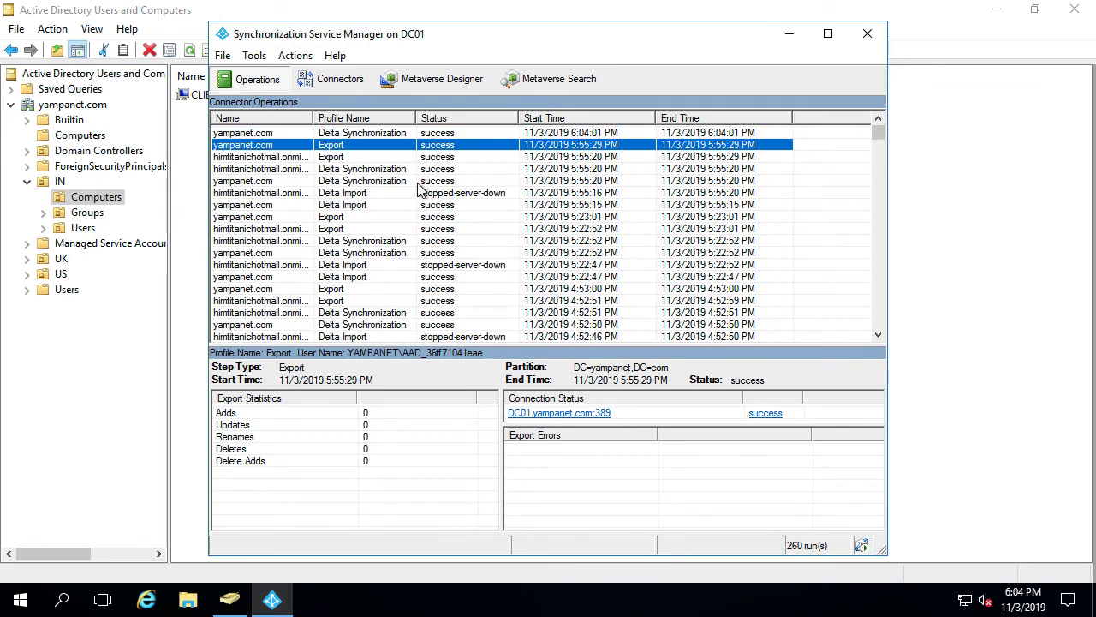
left_click(356, 133)
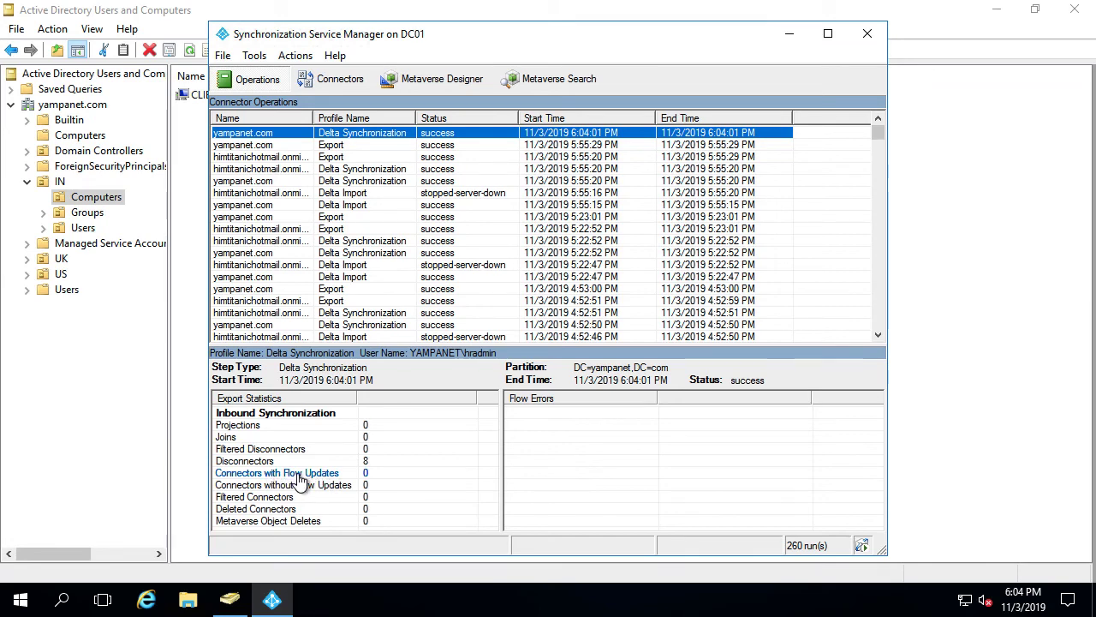
left_click(286, 170)
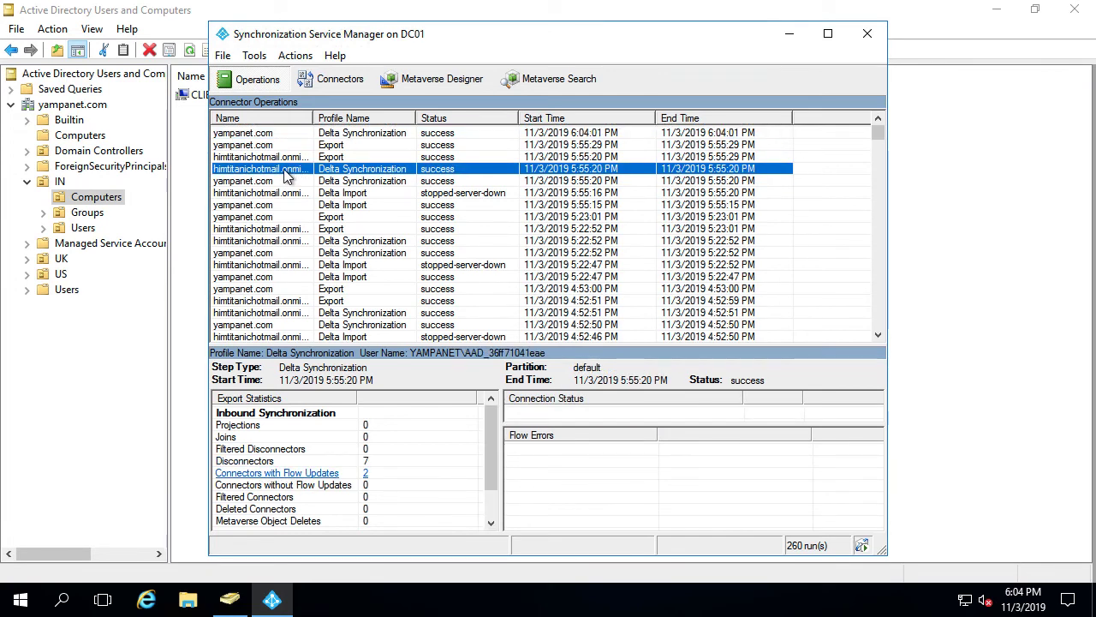
Run a Delta Synchronization on the Azure AD connector and review its objects with flow updates
right_click(286, 175)
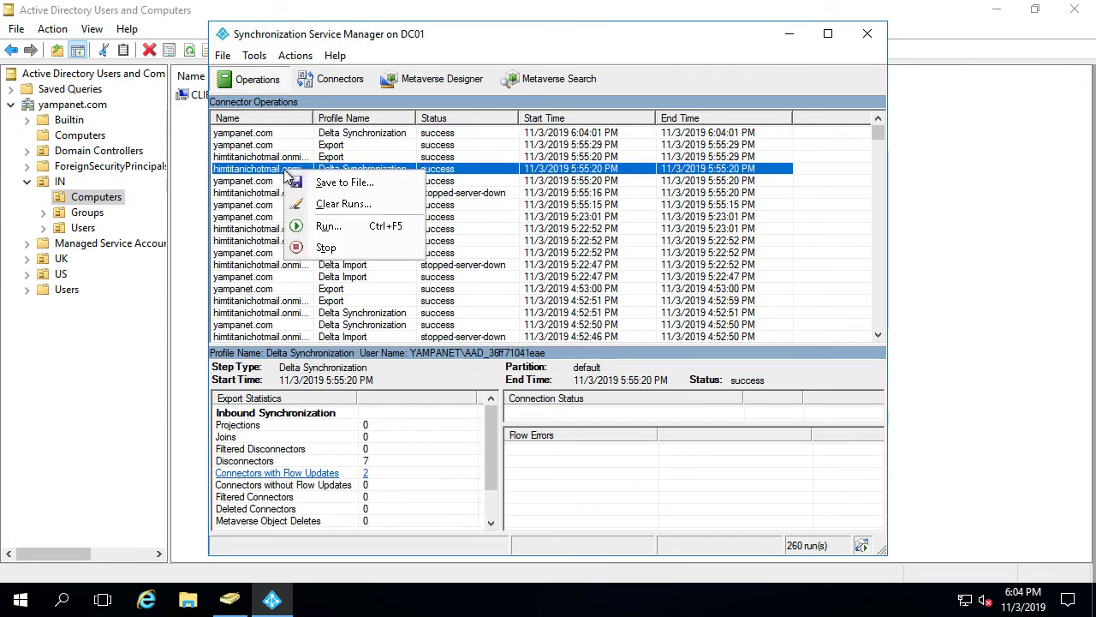
left_click(329, 226)
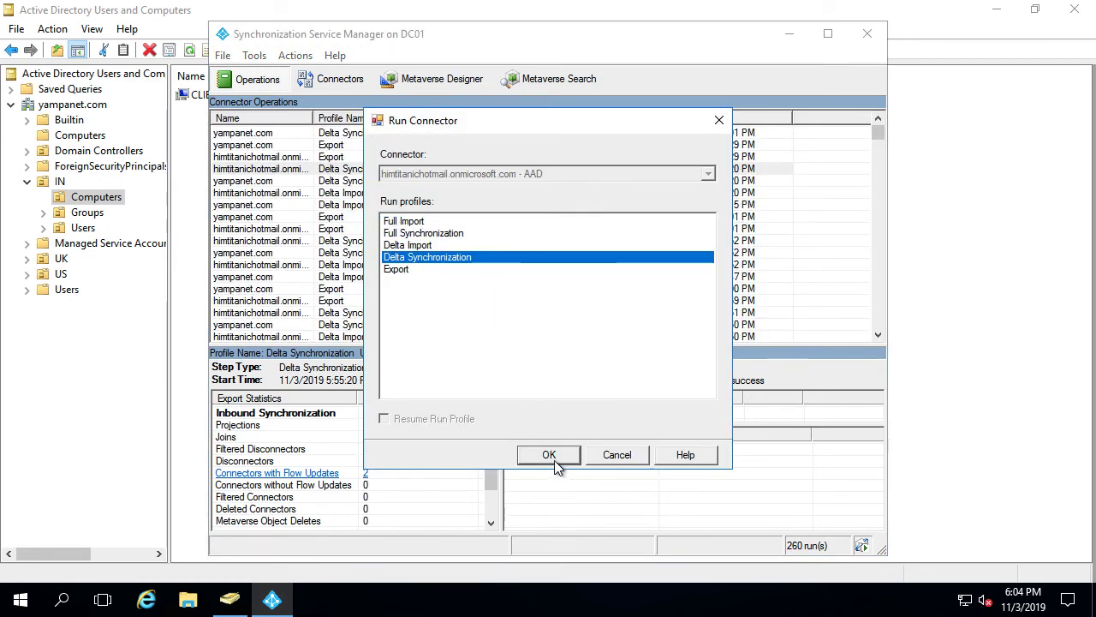
left_click(551, 456)
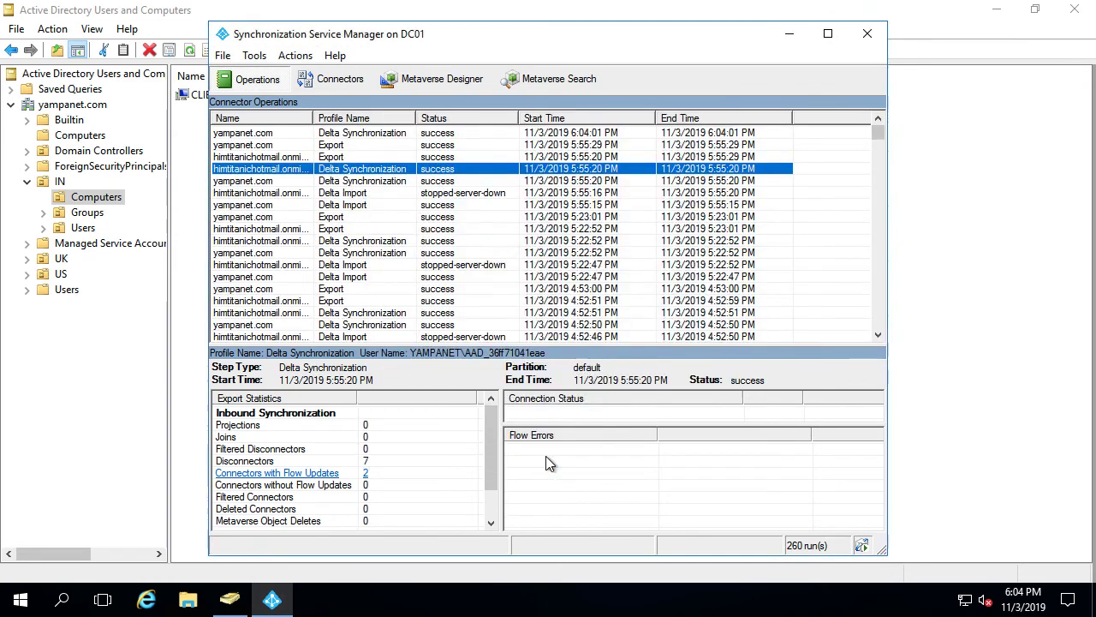
left_click(289, 134)
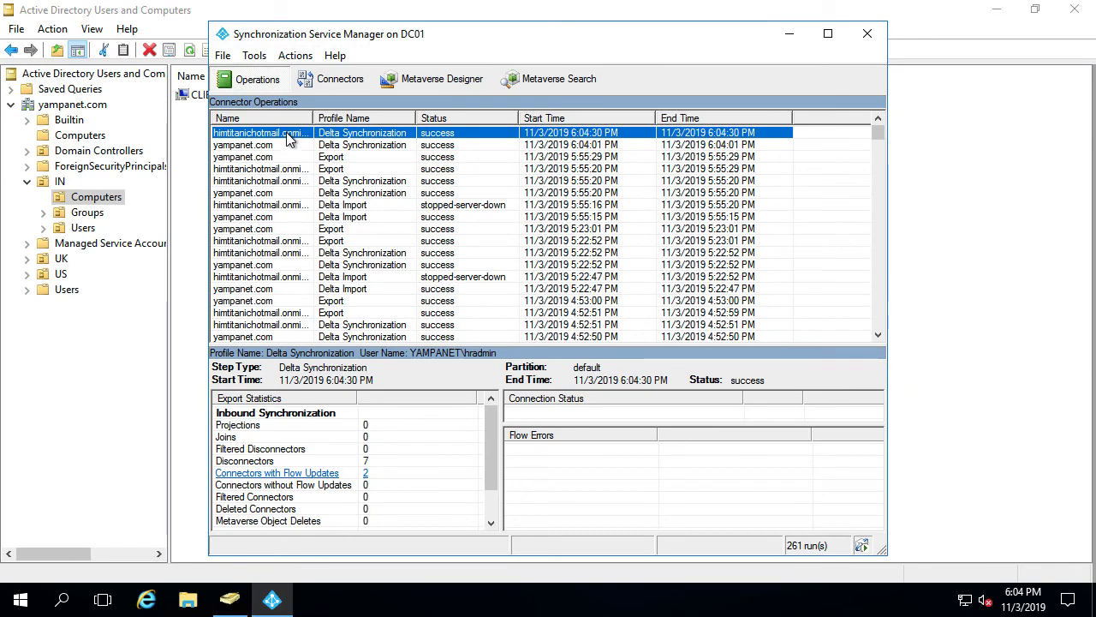
left_click(282, 476)
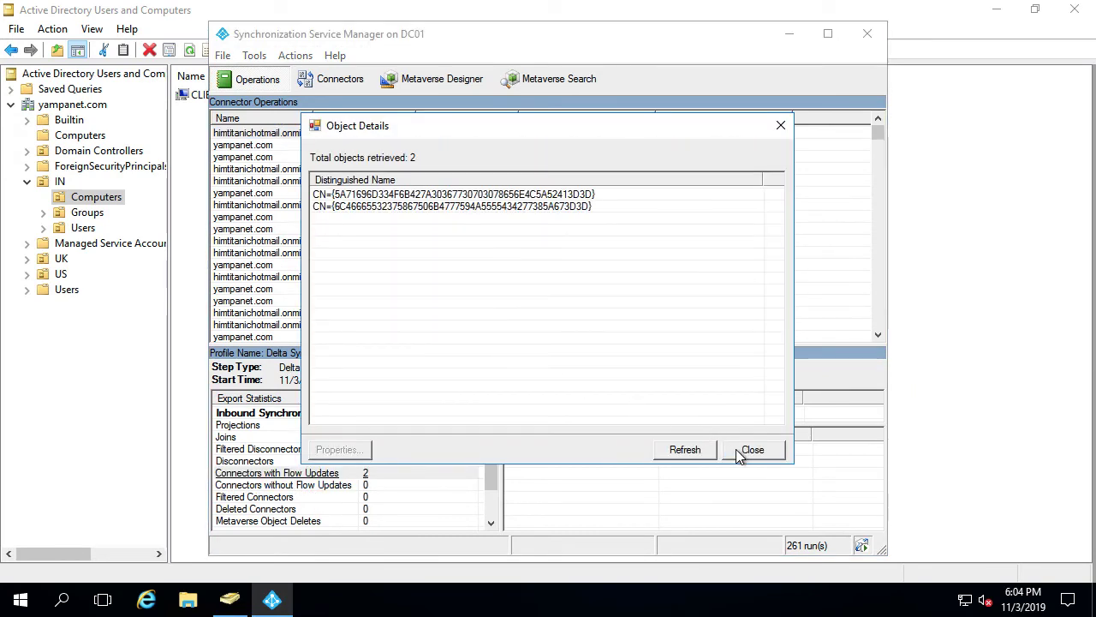
left_click(745, 449)
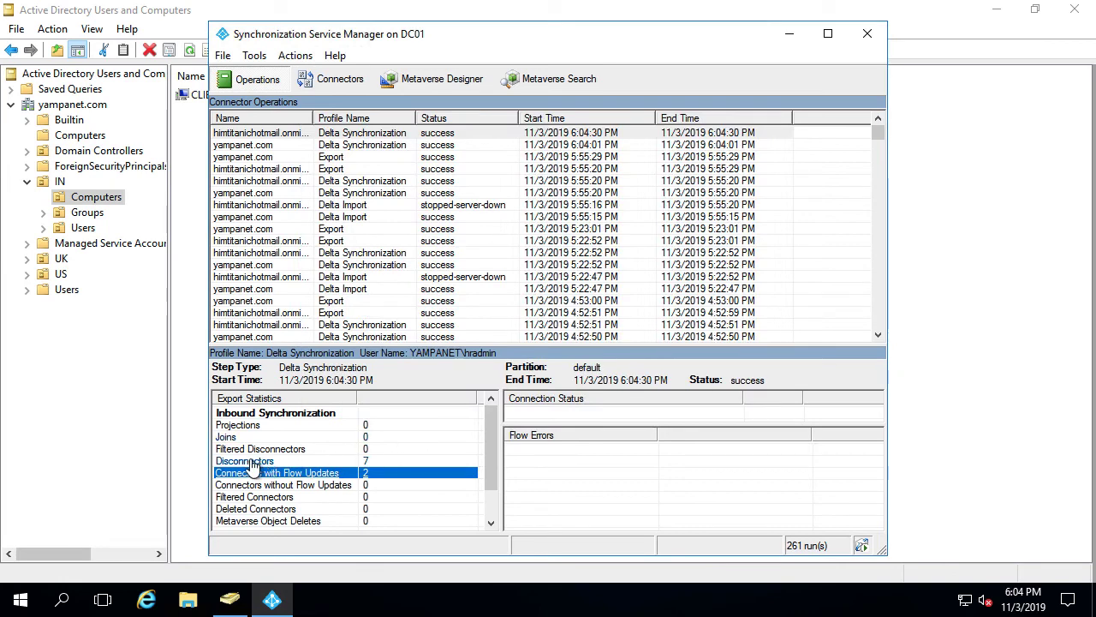
Run a Full Synchronization on yampanet.com and review its 7 connectors with flow updates
left_click(323, 146)
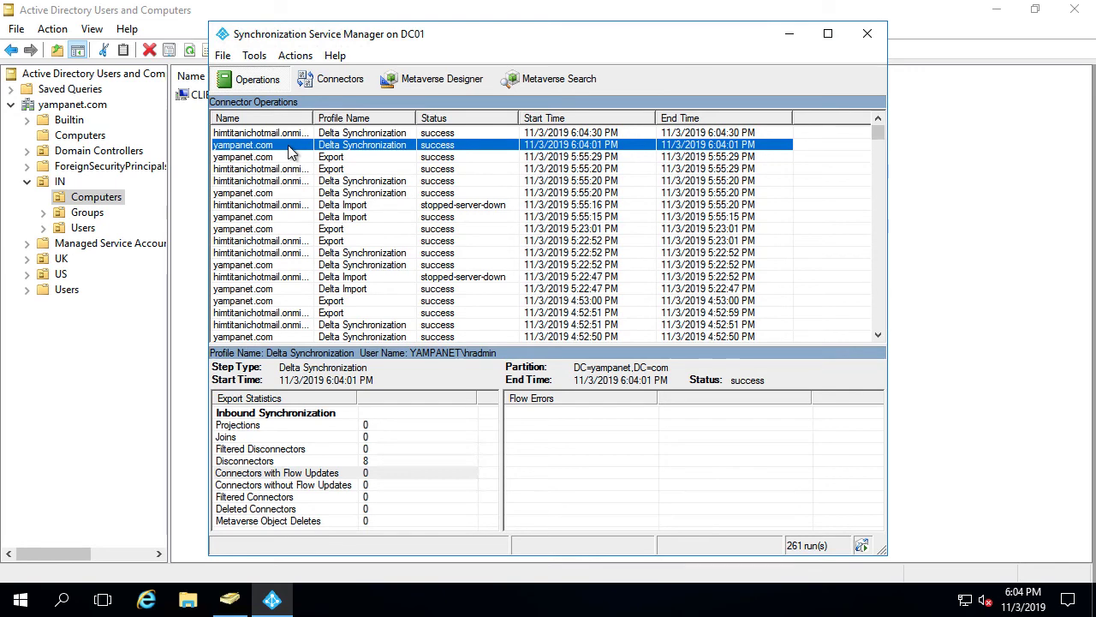
right_click(290, 148)
left_click(324, 203)
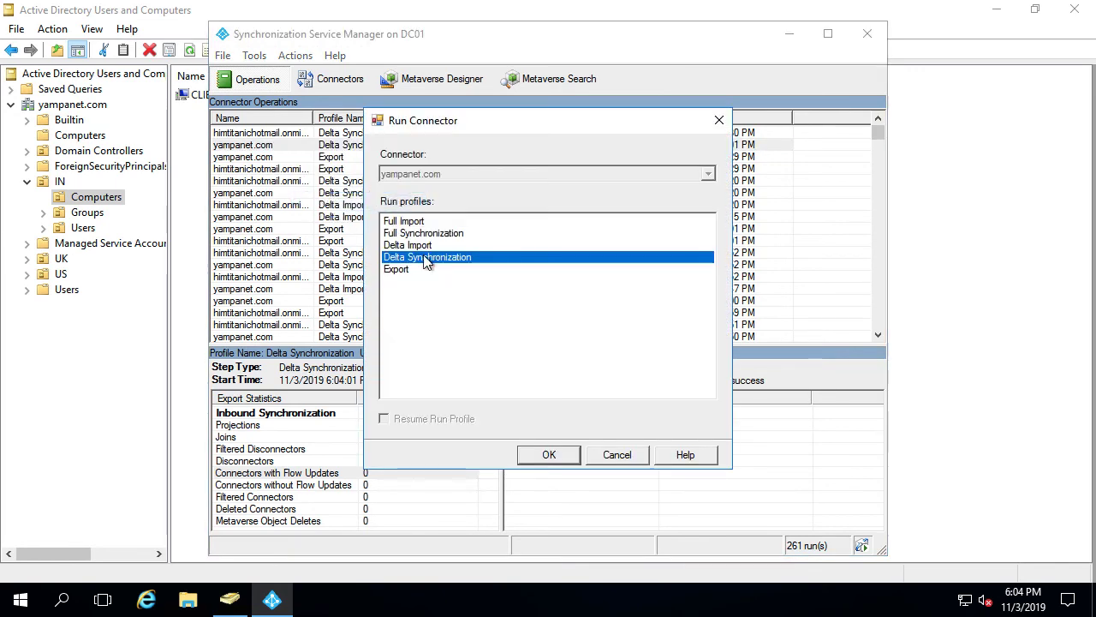
left_click(402, 233)
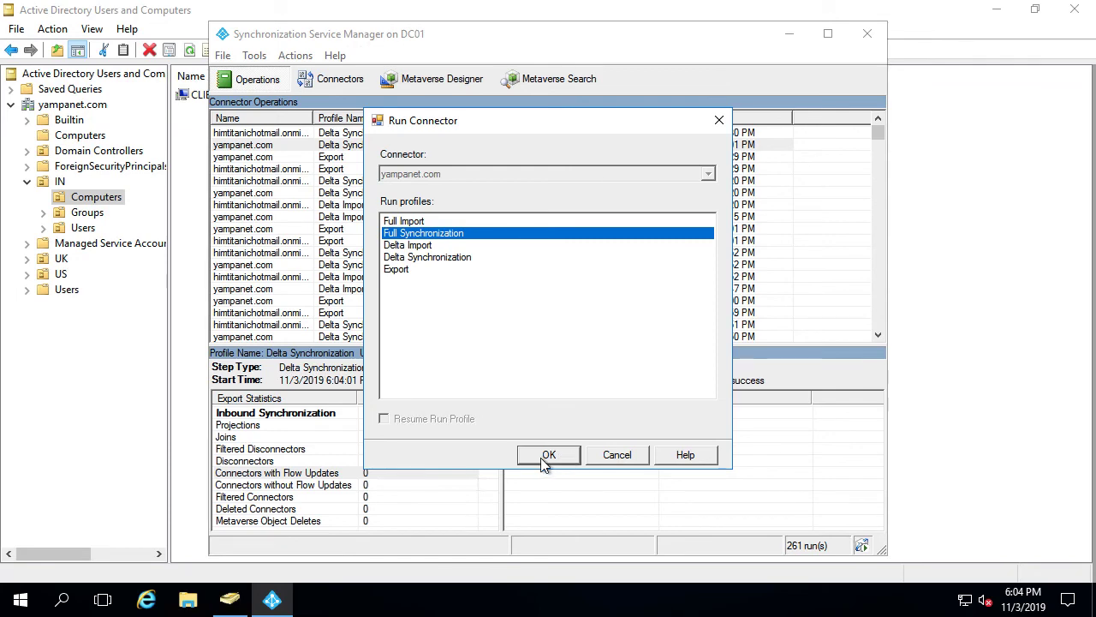
left_click(540, 458)
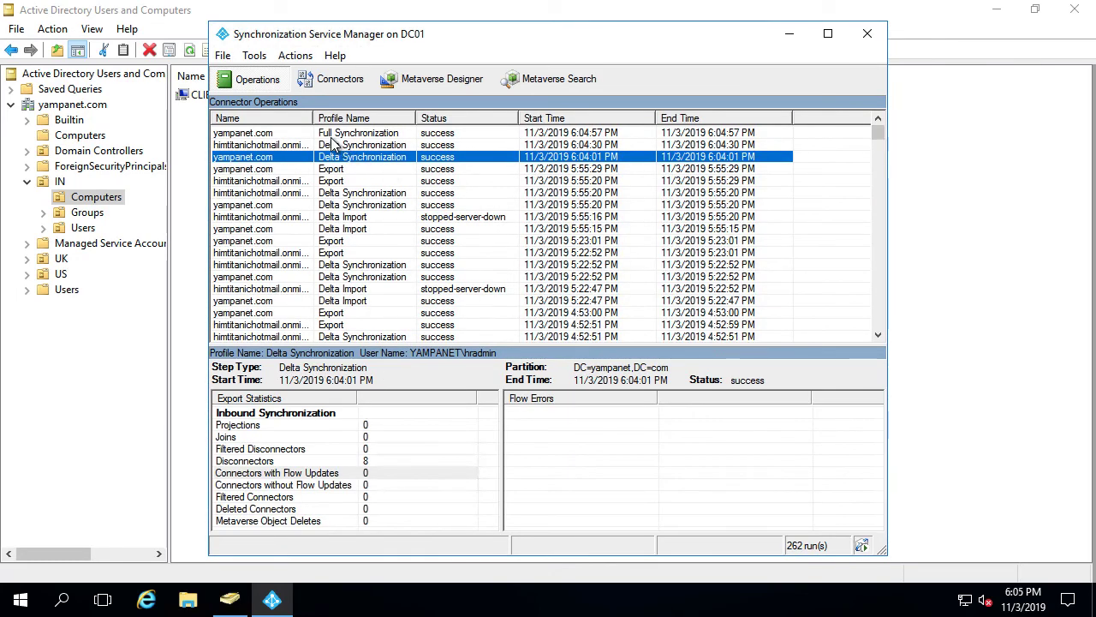
left_click(332, 135)
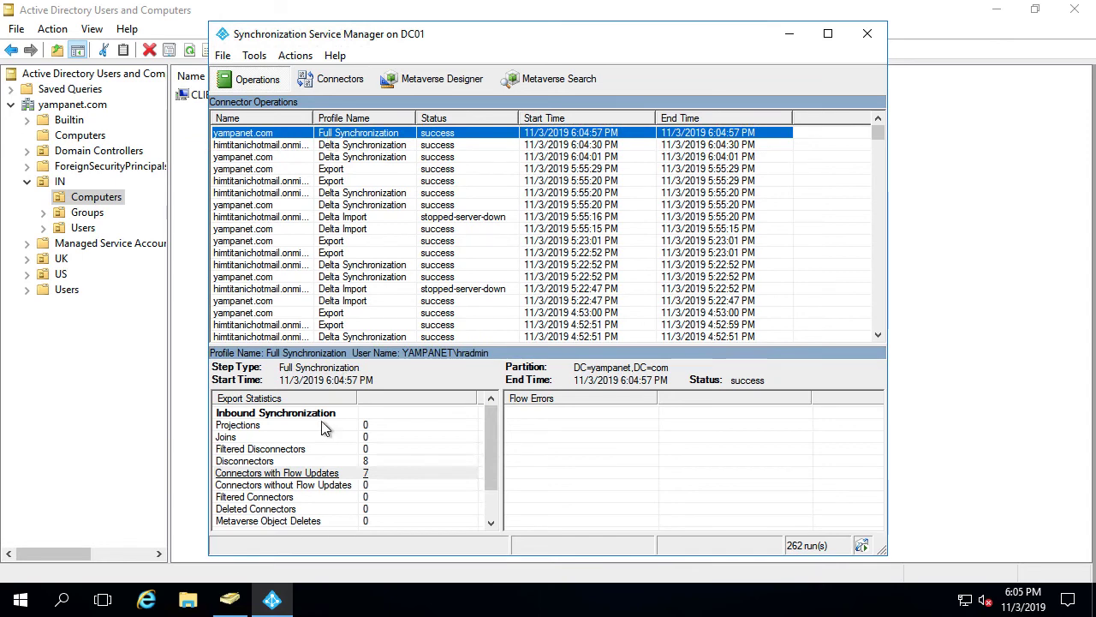
left_click(300, 474)
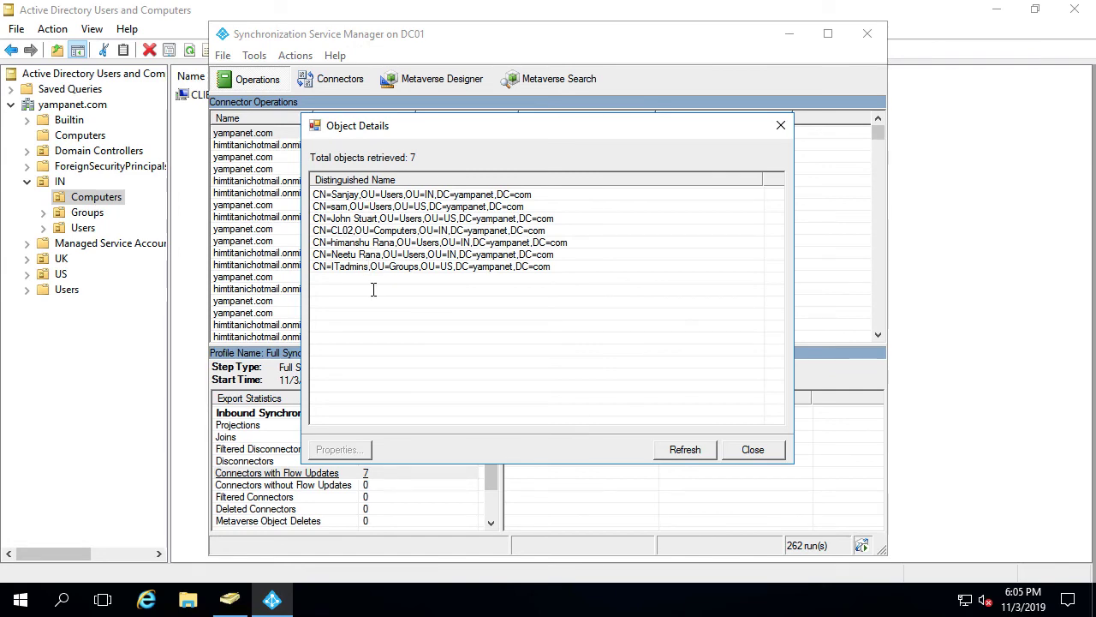
left_click(746, 452)
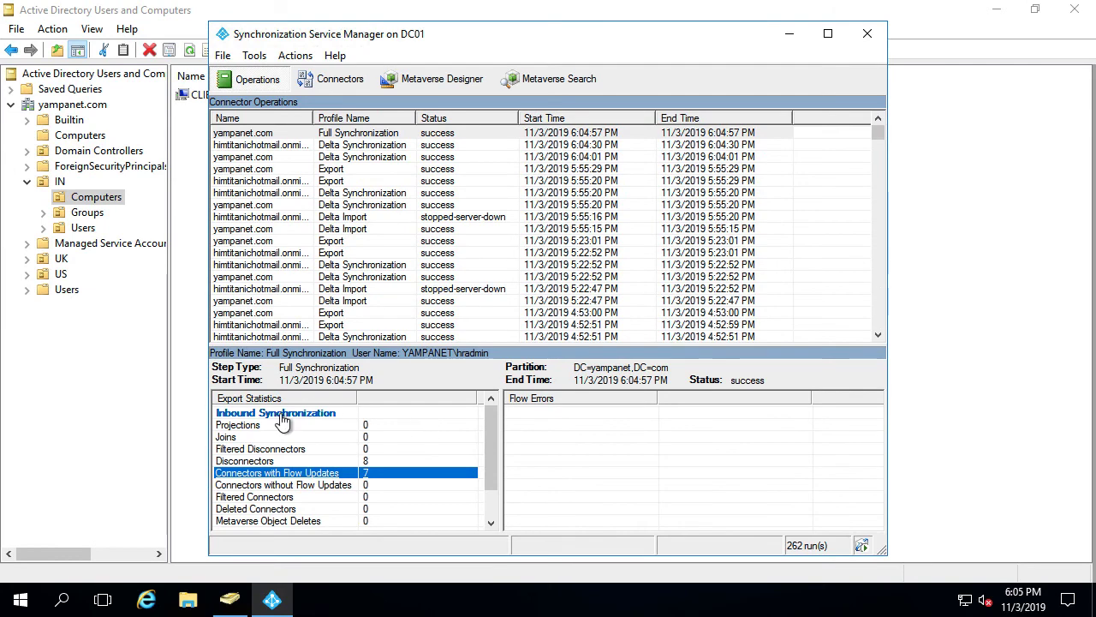
left_click(788, 35)
Launch Azure AD Connect, choose to customize synchronization options, and sign in with the Azure AD admin password
left_click(997, 19)
double_click(27, 142)
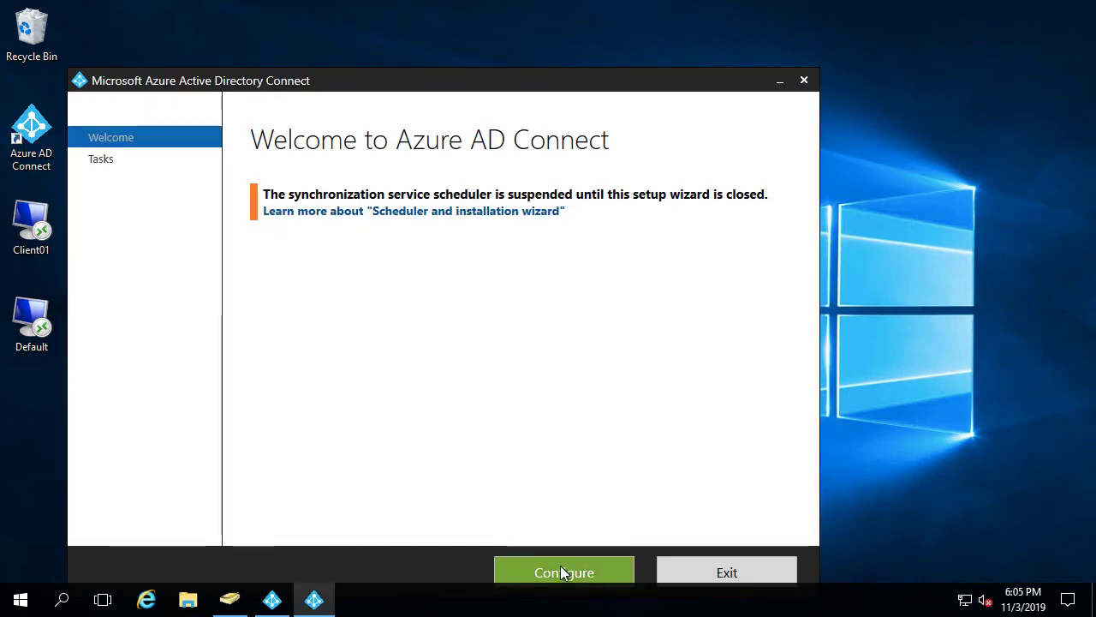
left_click(564, 572)
left_click_drag(410, 70, 403, 38)
left_click(327, 261)
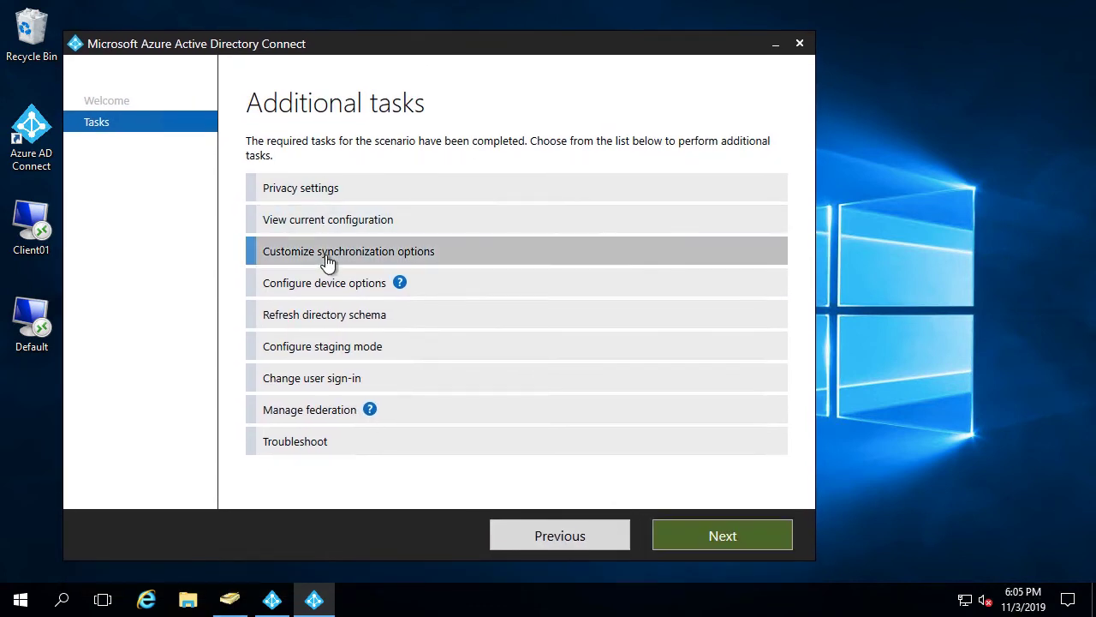
left_click(710, 534)
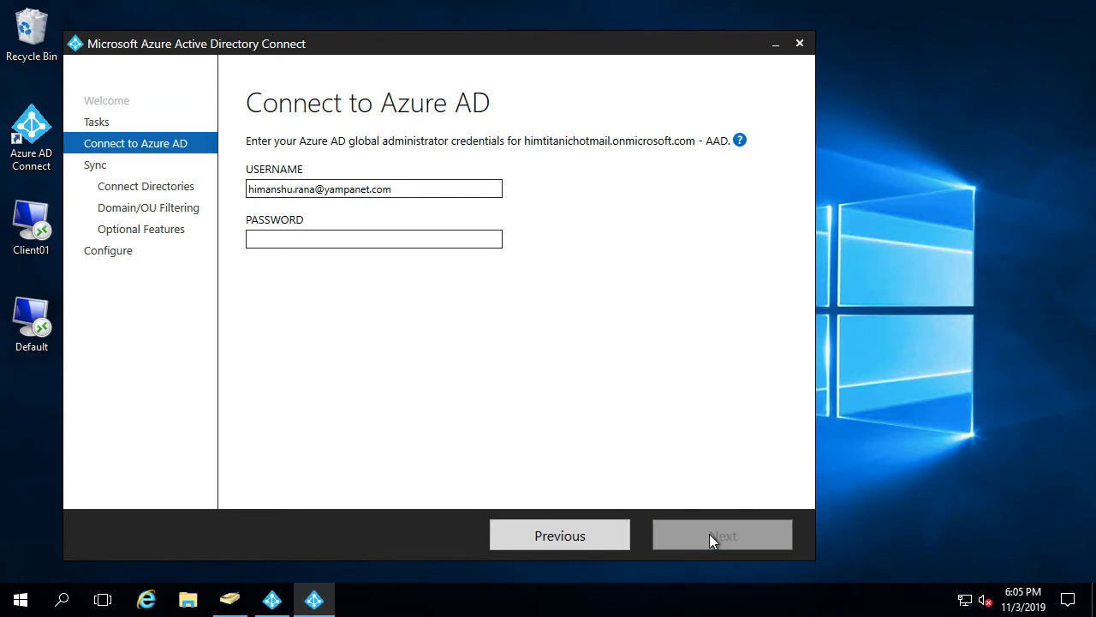
left_click(417, 240)
key("ctrl+v")
key("Return")
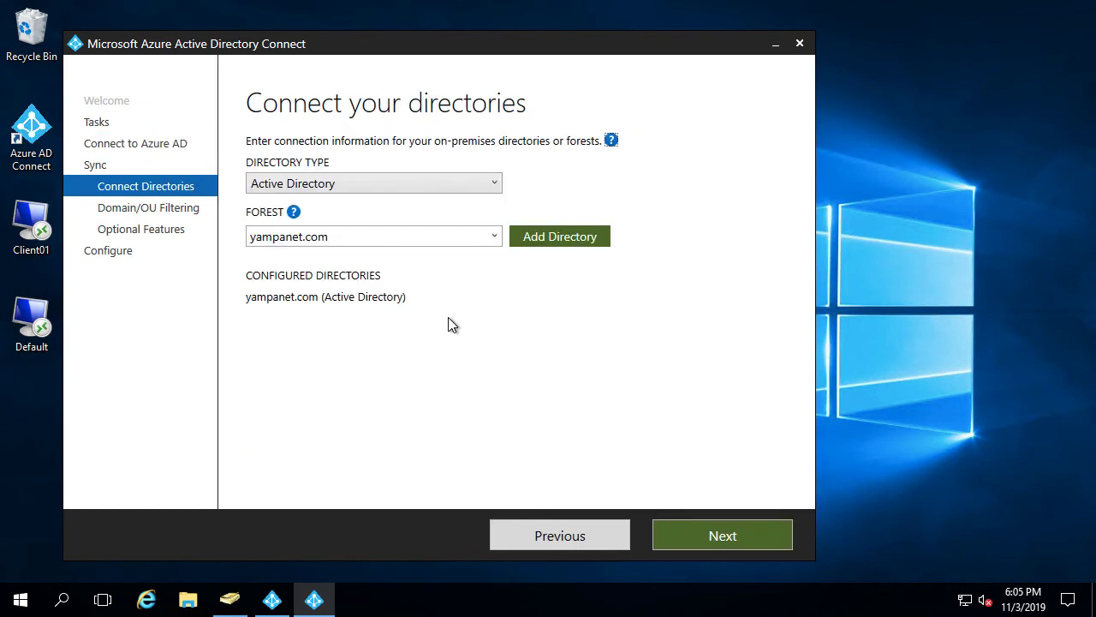
Keep the IN OU with CLIENT01 selected in filtering and continue past Optional features to Ready to configure
left_click(696, 537)
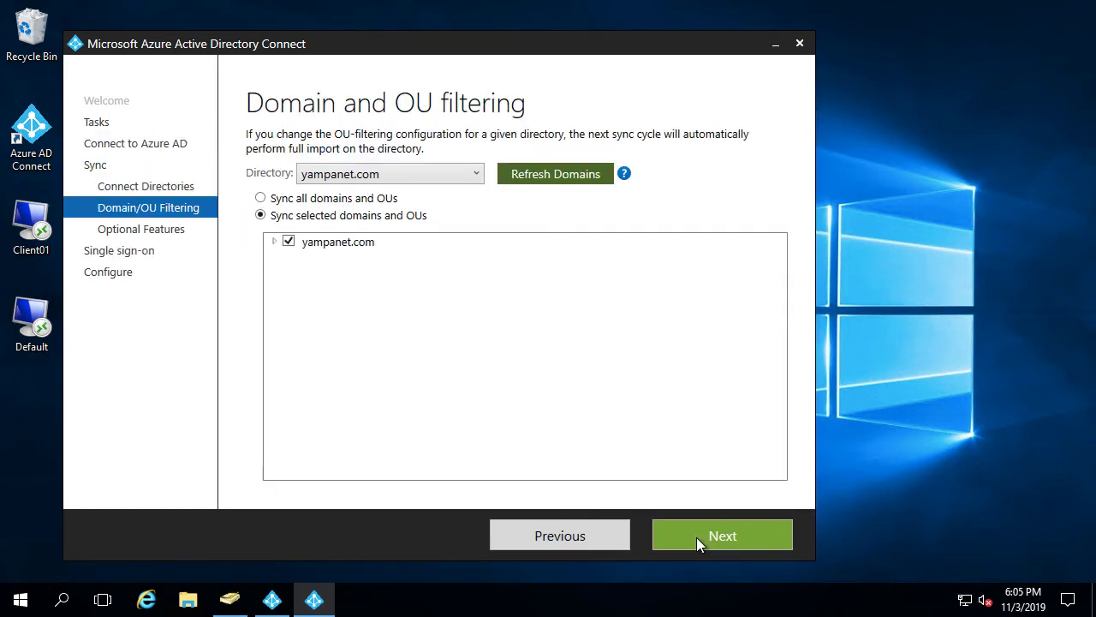
left_click(272, 242)
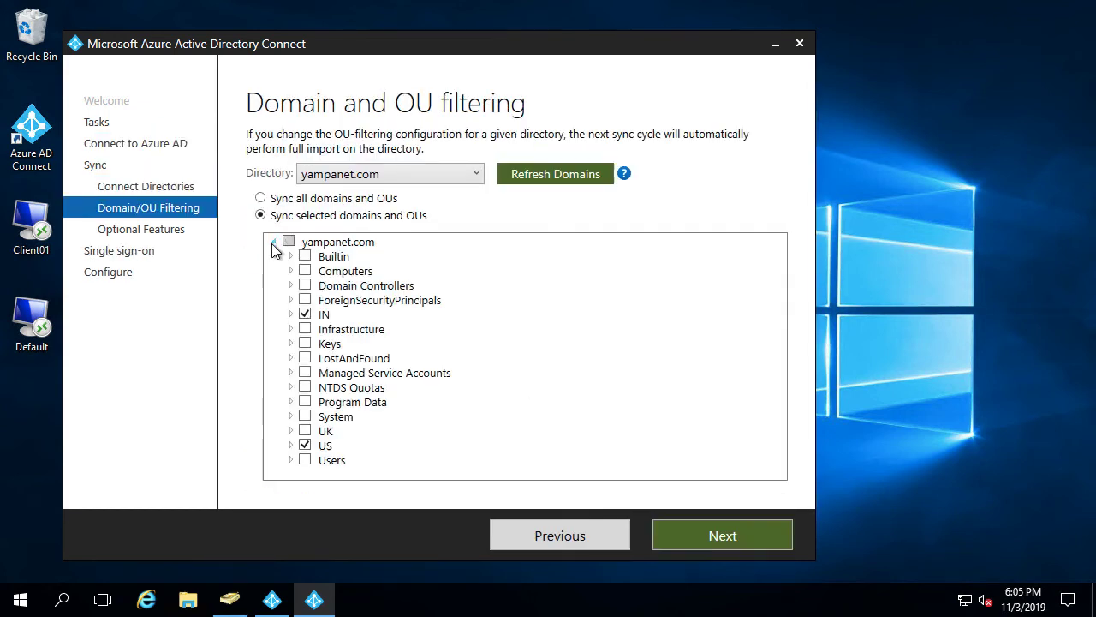
left_click(291, 315)
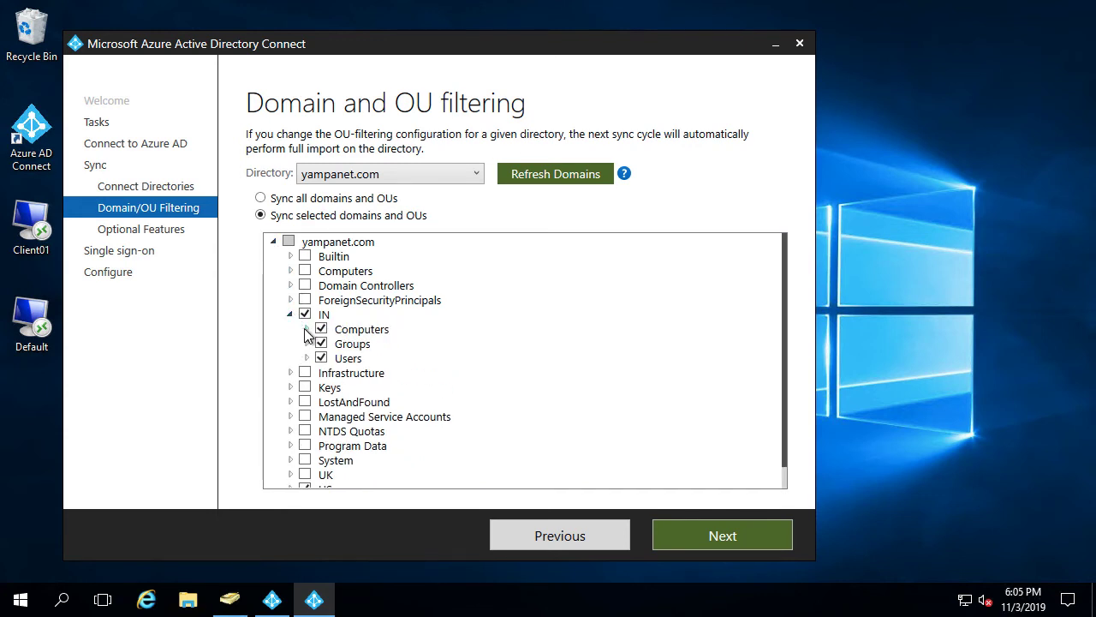
left_click(307, 329)
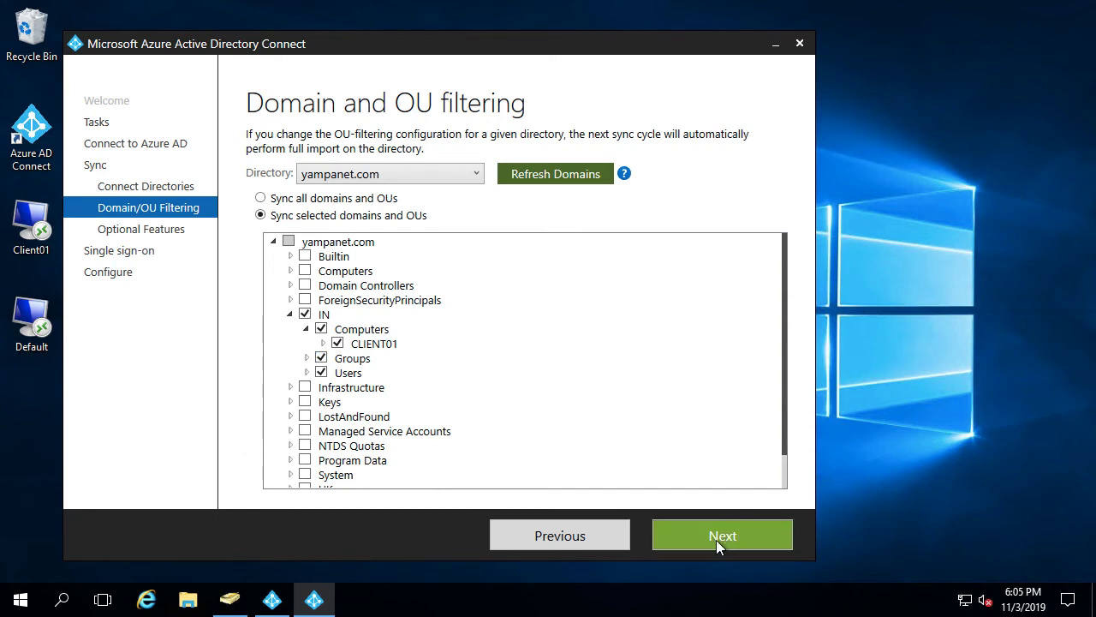
left_click(717, 542)
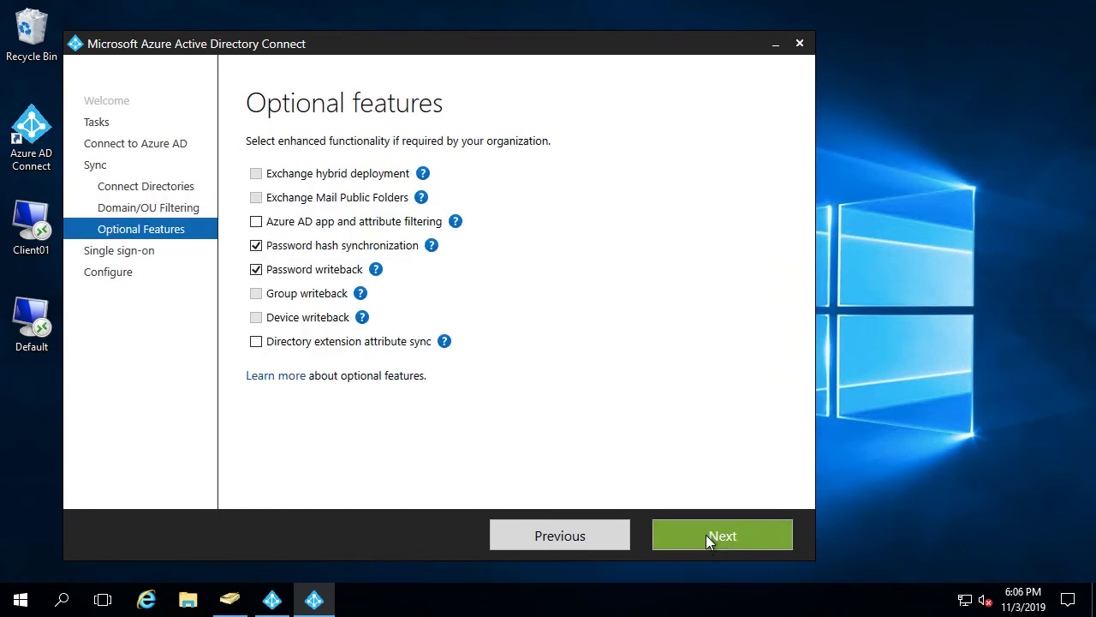
left_click(705, 534)
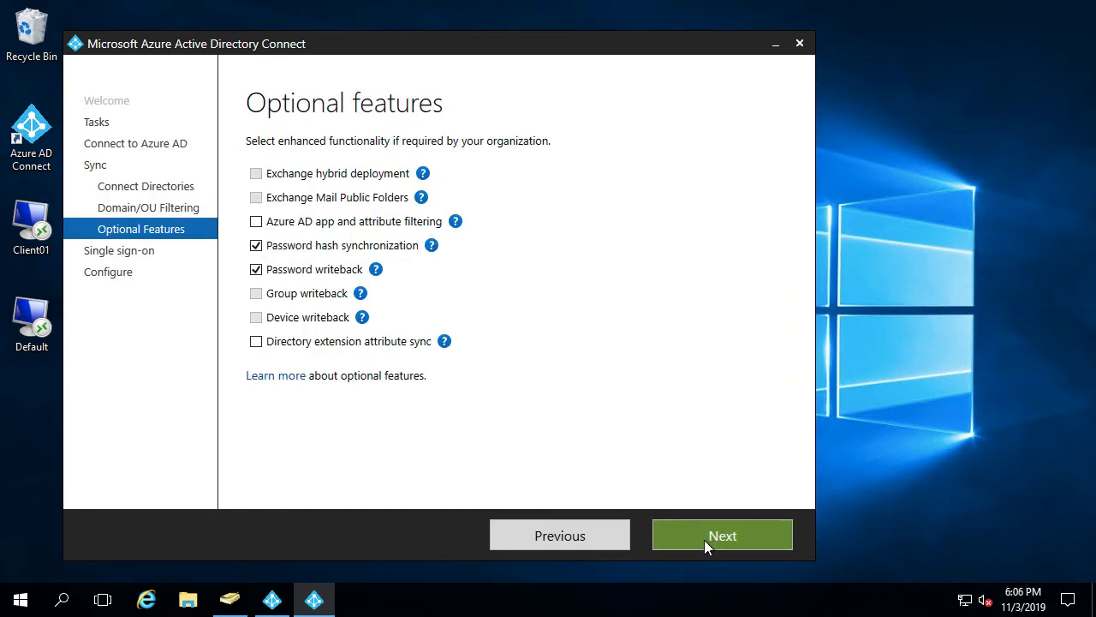
left_click(712, 547)
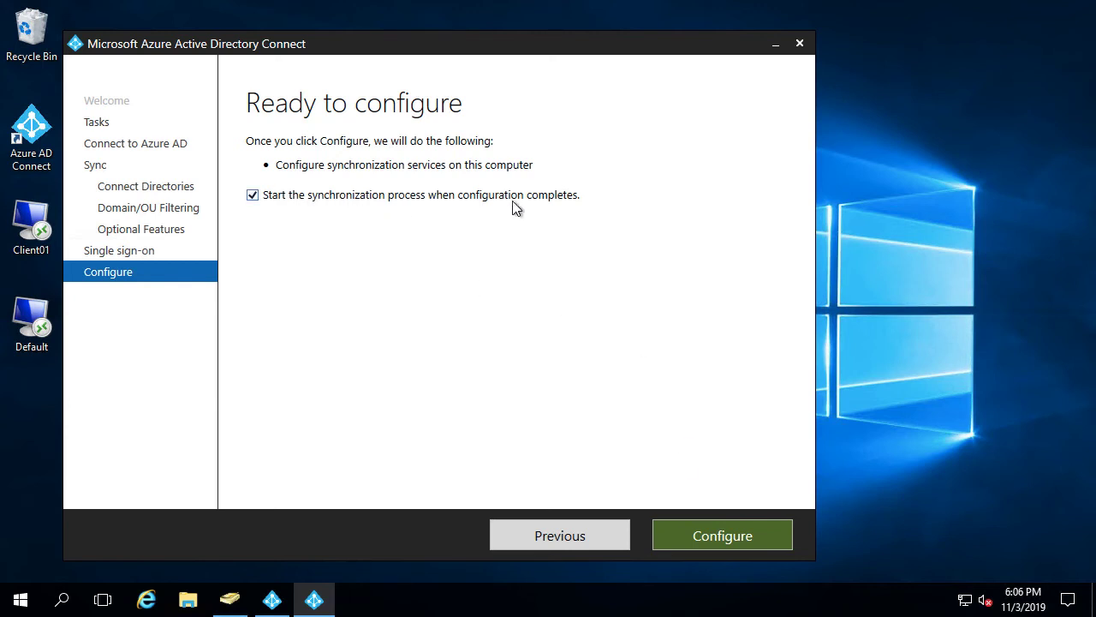
Start applying the configuration and check the latest full synchronization run in Synchronization Service Manager
left_click(712, 540)
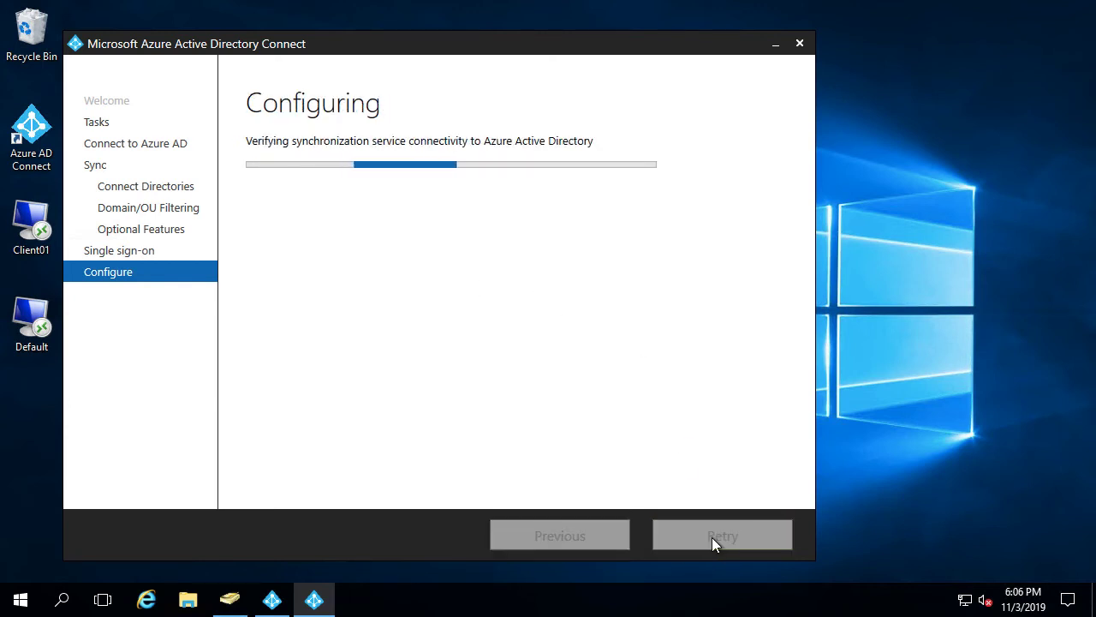
left_click(271, 603)
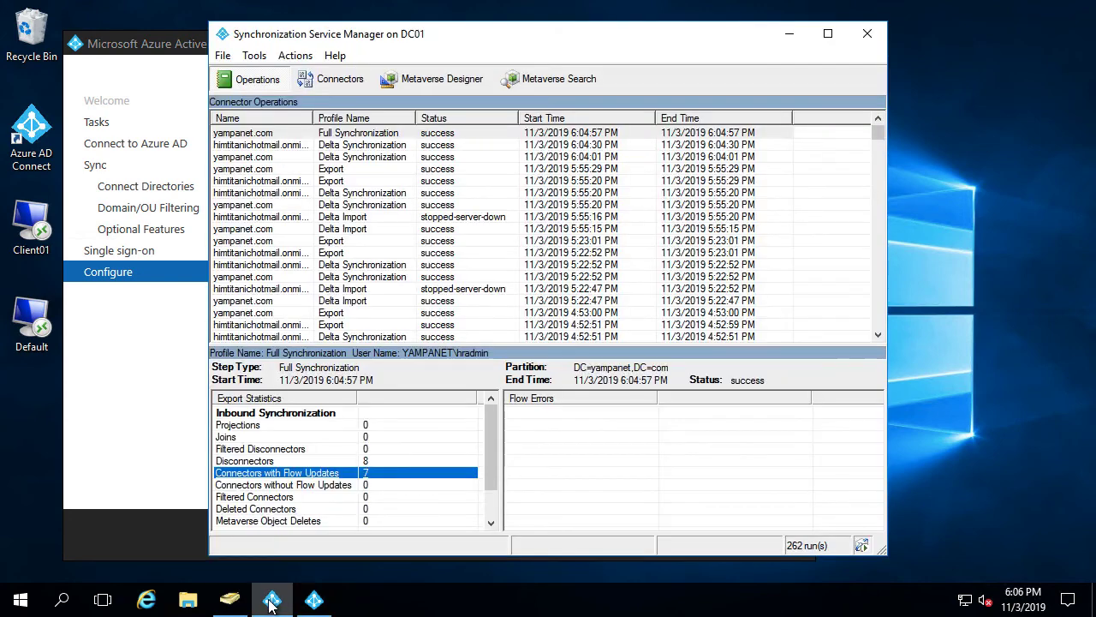
left_click(339, 135)
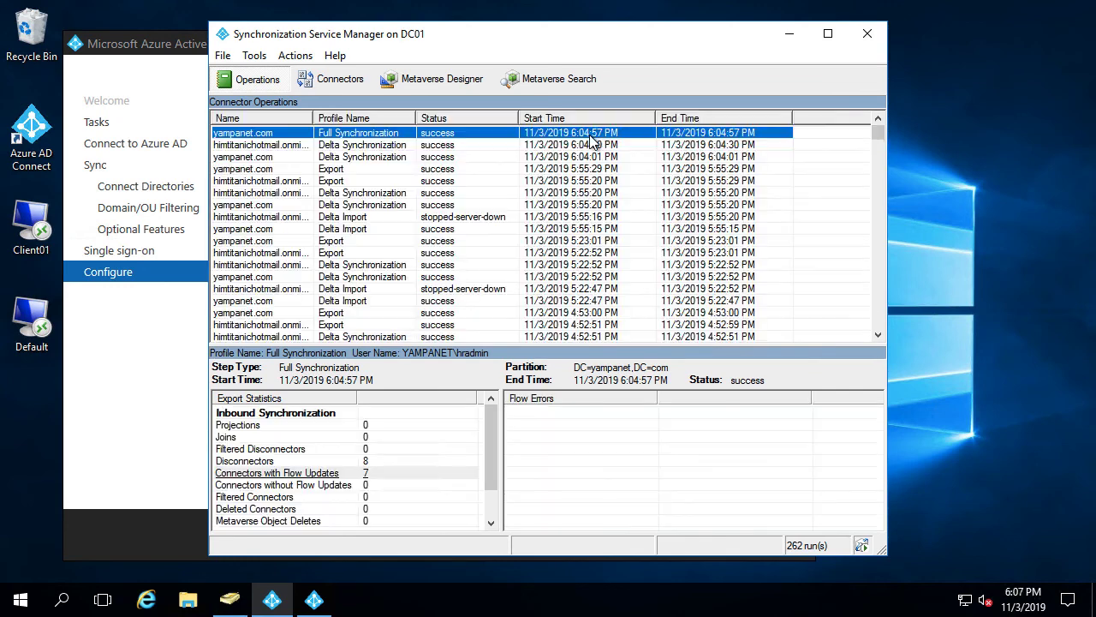
left_click_drag(513, 31, 687, 137)
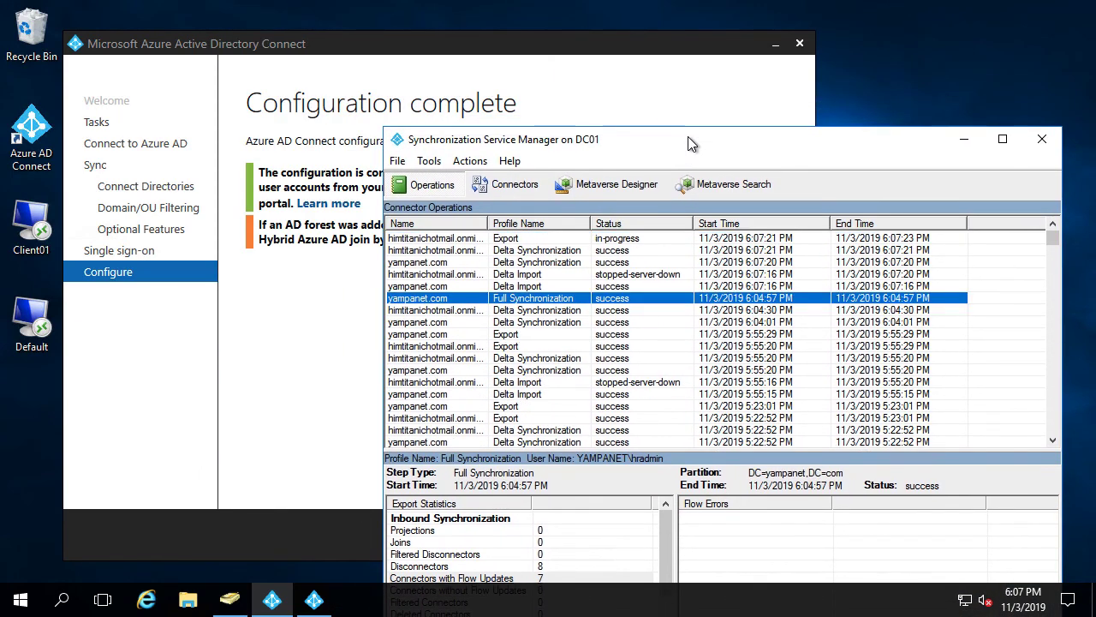
Confirm the new yampanet.com delta synchronization run brought in CLIENT01, then select the 6:07:21 run
left_click(516, 262)
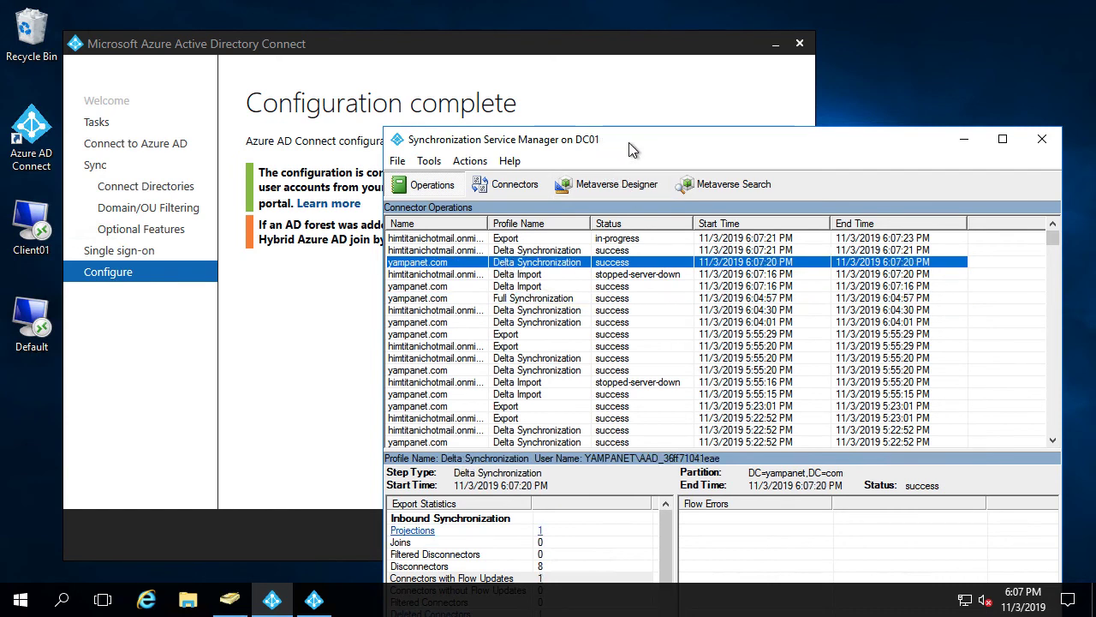
left_click_drag(629, 140, 585, 31)
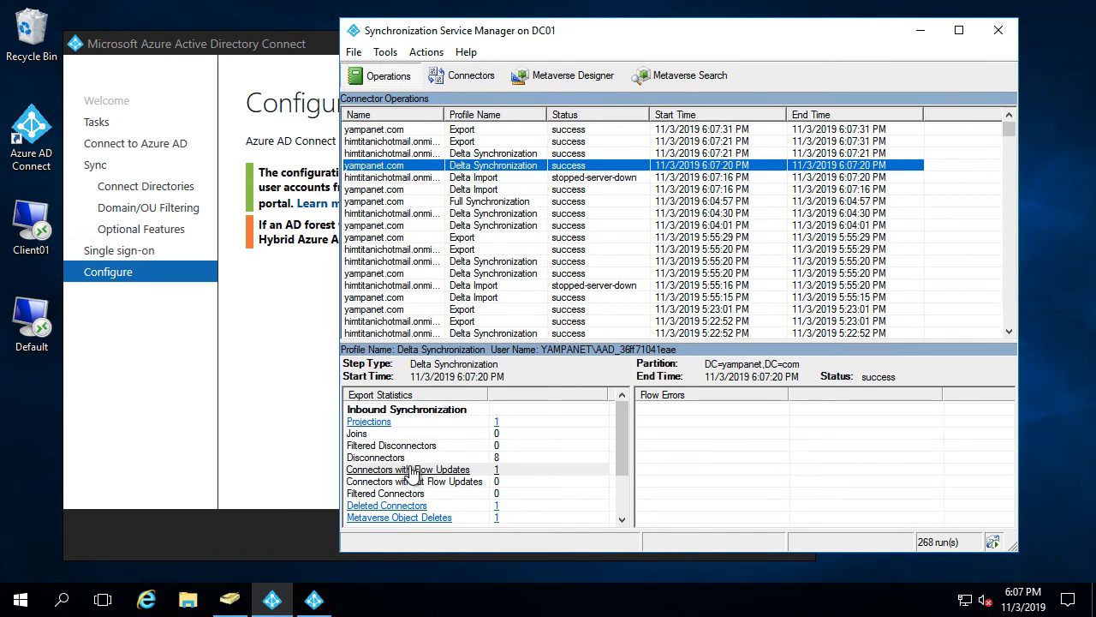
left_click(411, 469)
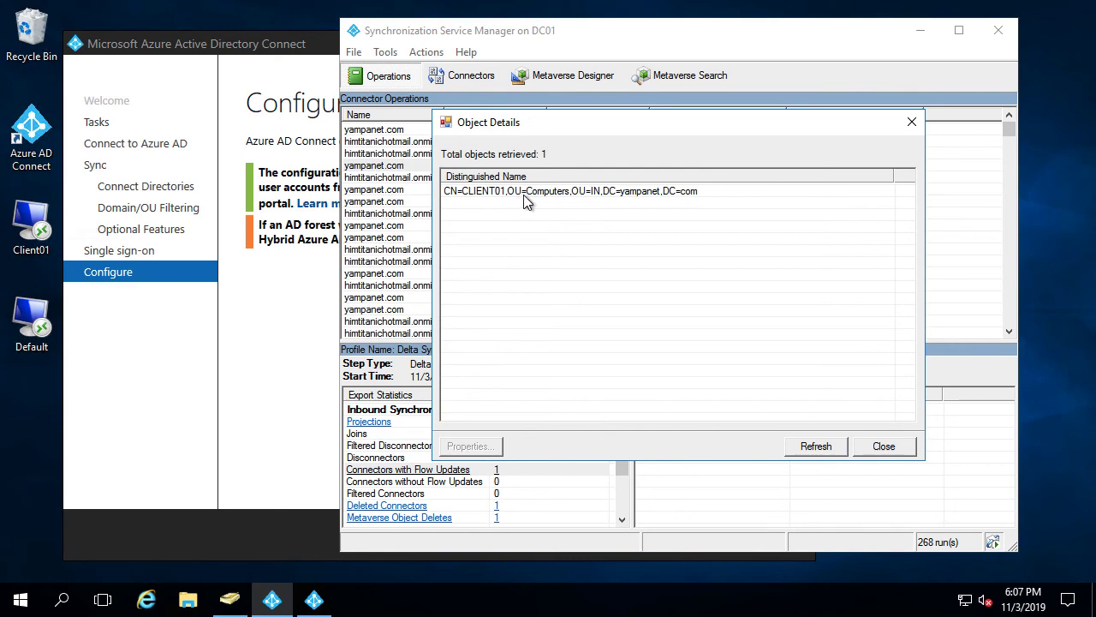
left_click(883, 446)
left_click(475, 156)
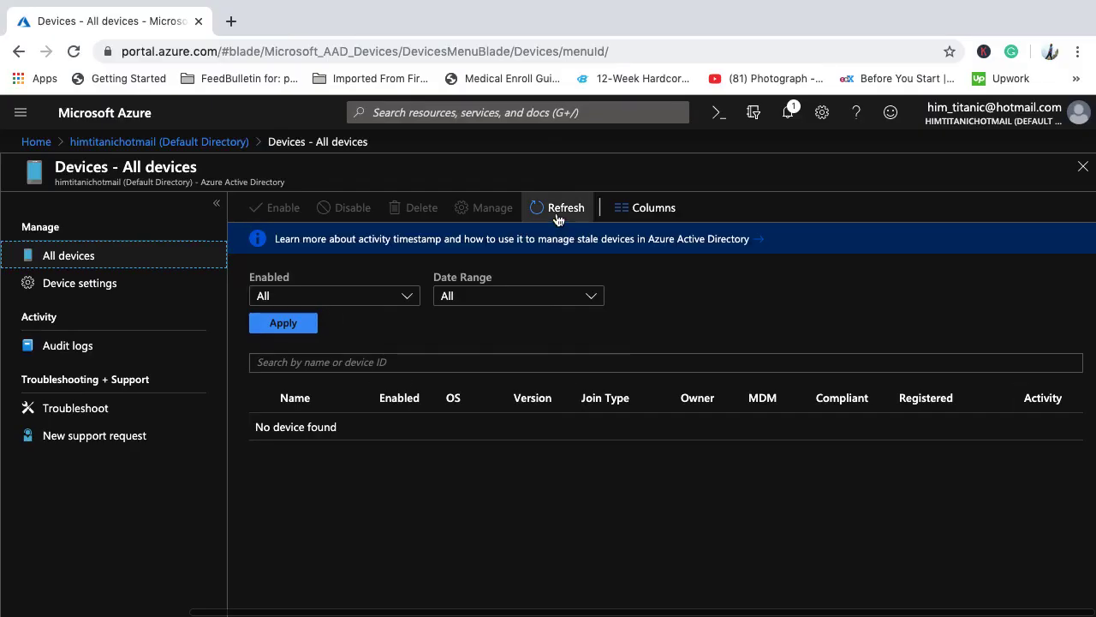
Refresh the Default Directory's All devices list in the Azure portal
left_click(556, 214)
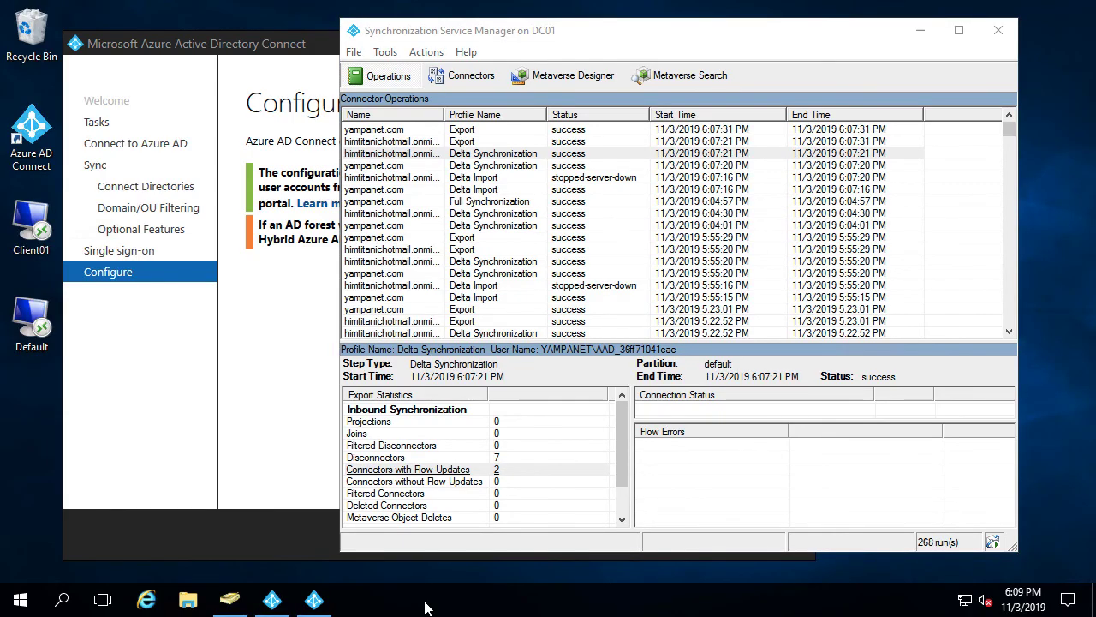
Launch Remote Desktop Connection with mstsc and connect to 10.1.0.4
key("super+r")
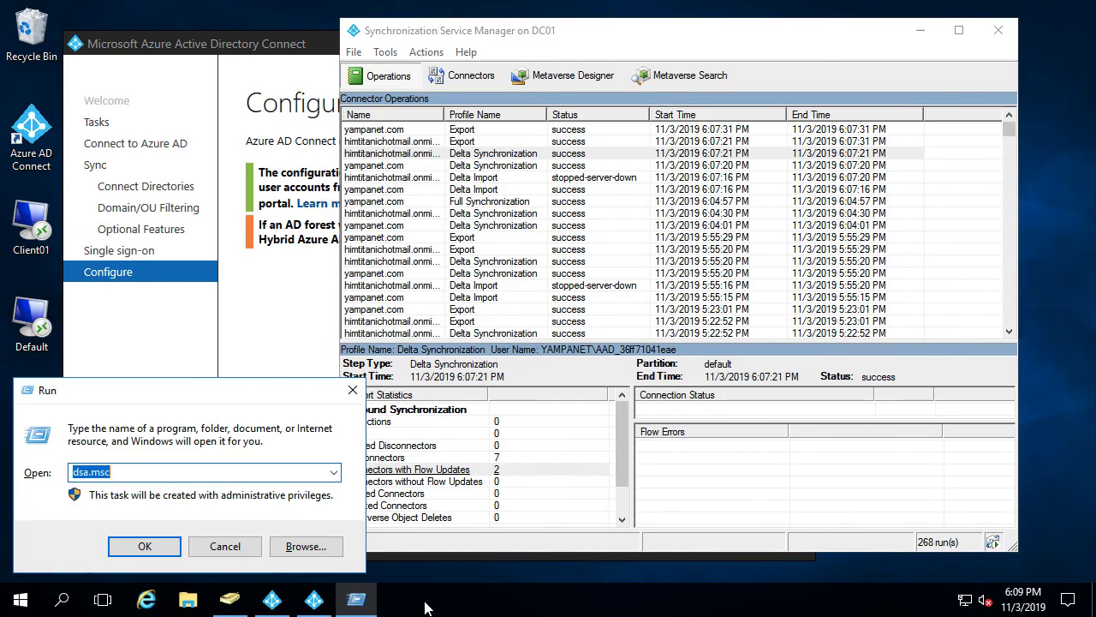
type("msts")
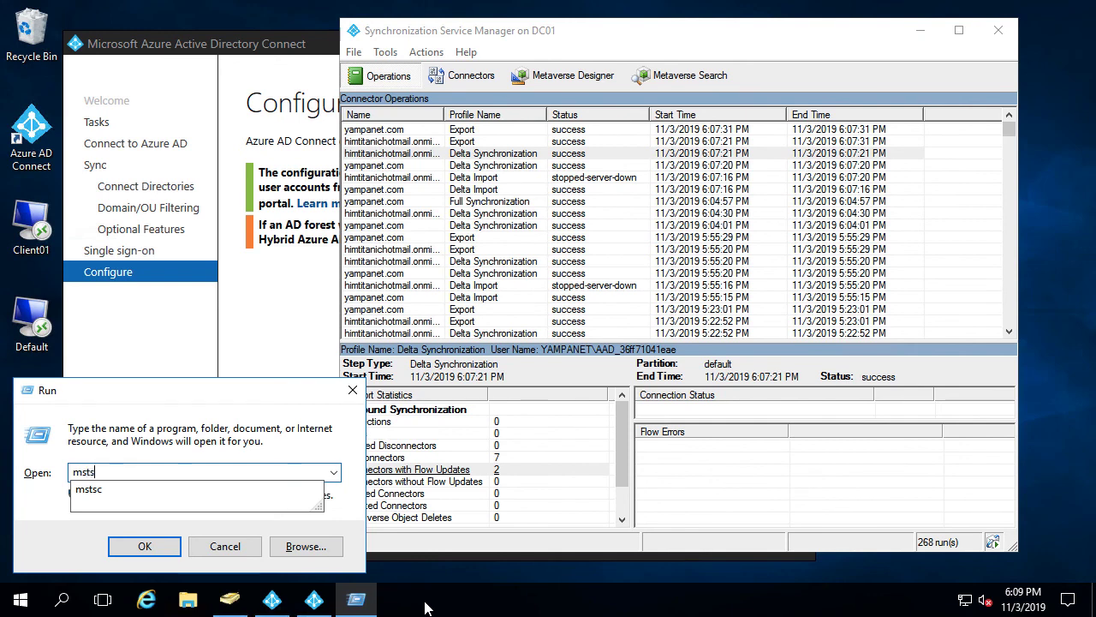
type("c")
key("Return")
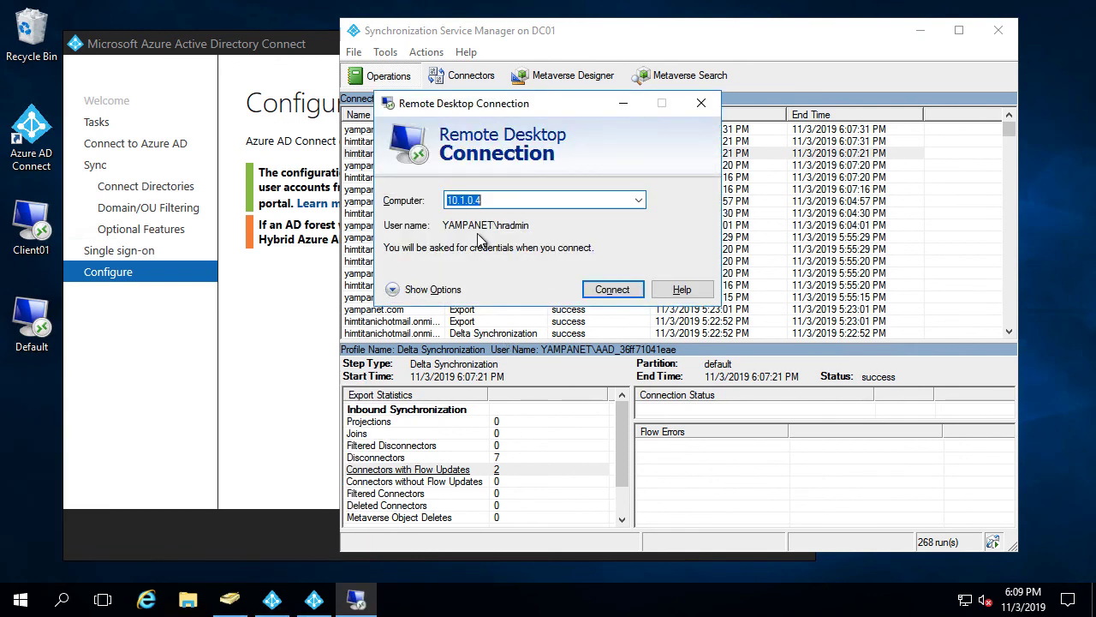
left_click(609, 291)
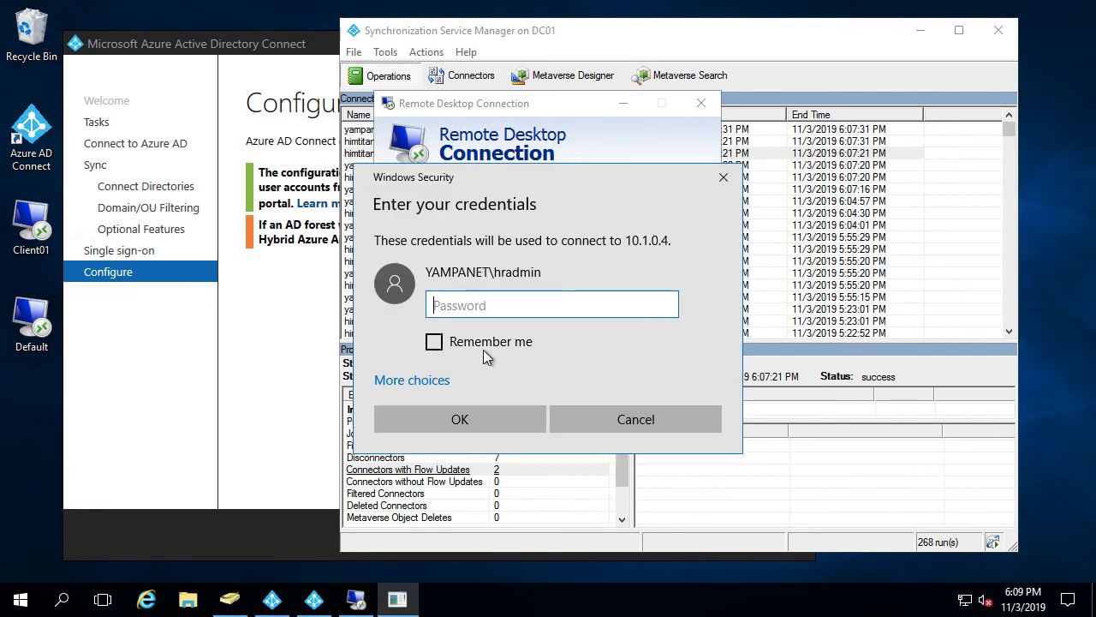
Sign in with the domain admin account, re-entering the password after a failure, and accept the certificate warning
left_click(414, 379)
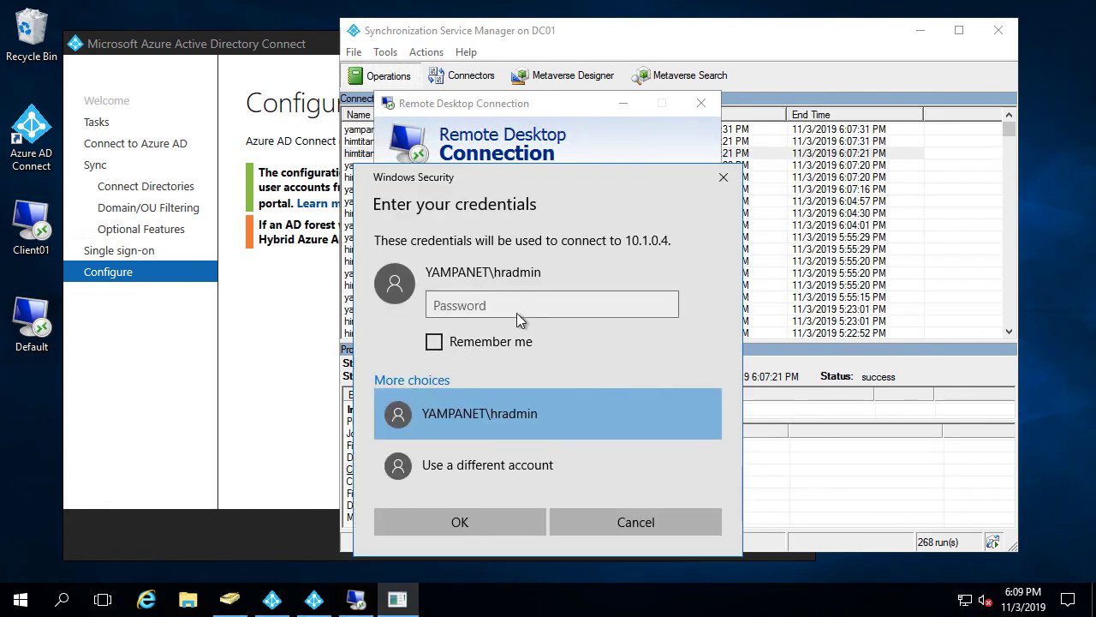
left_click(486, 306)
type("********")
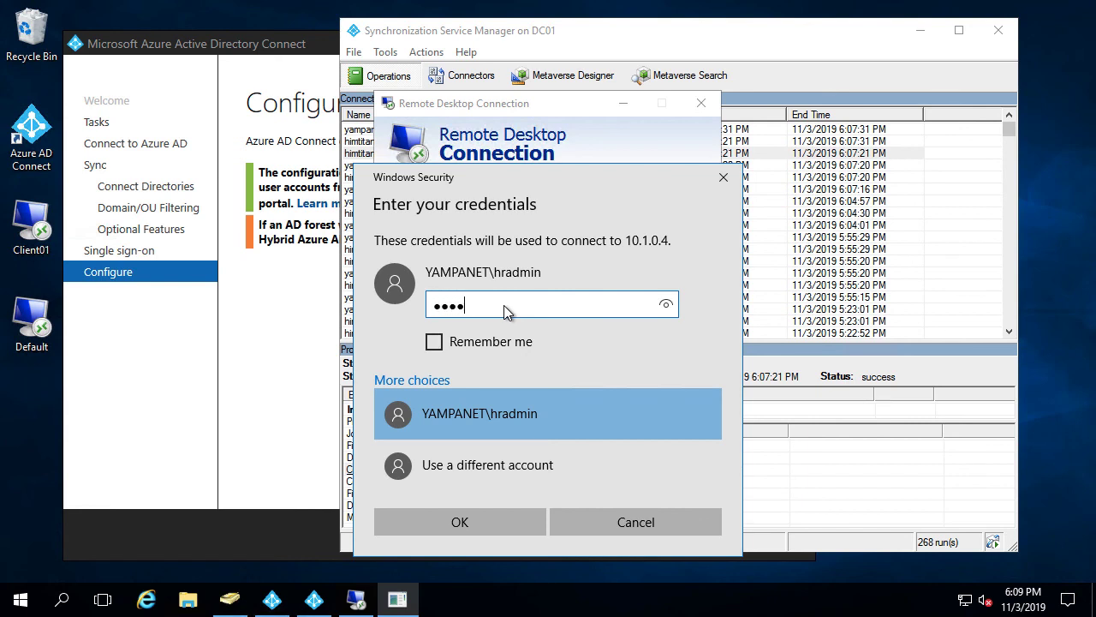
type("****")
left_click(473, 521)
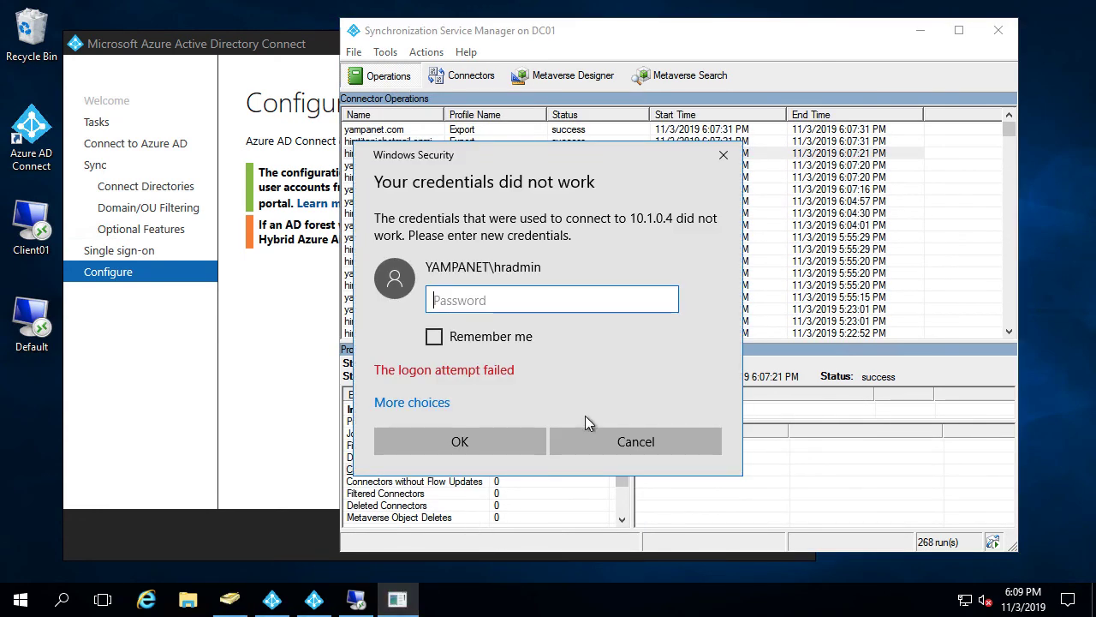
type("••••••••")
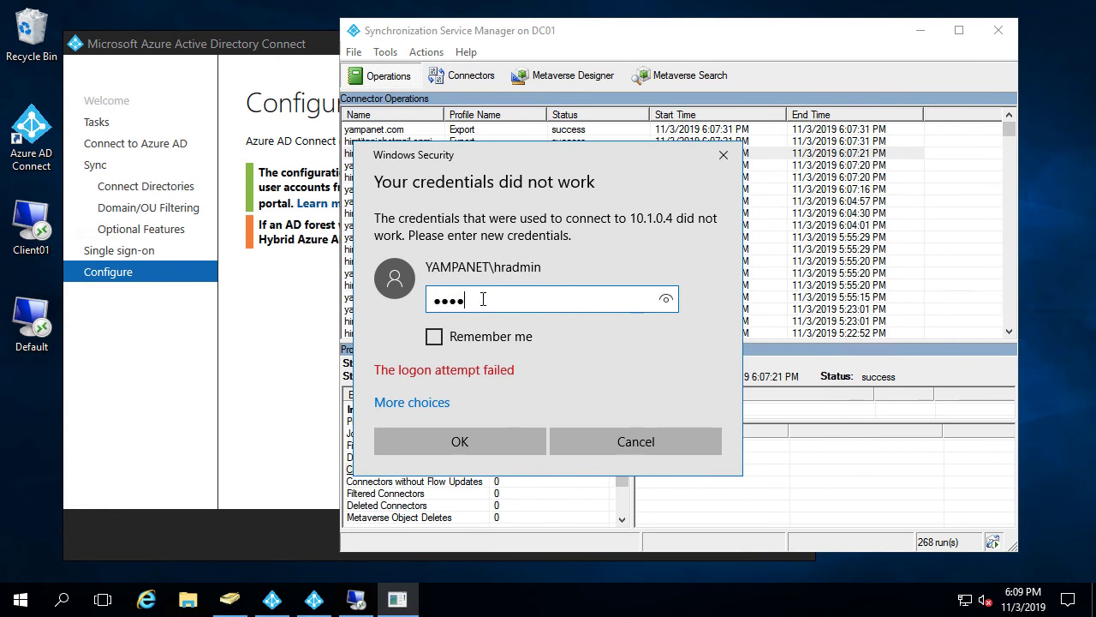
type("•••••")
key("Return")
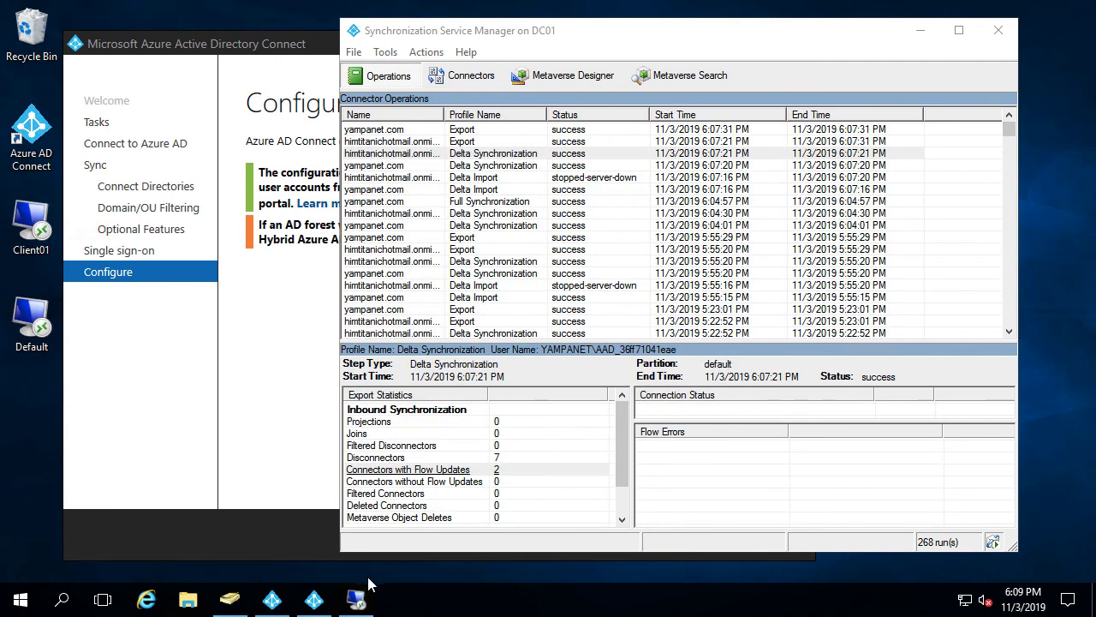
left_click(602, 351)
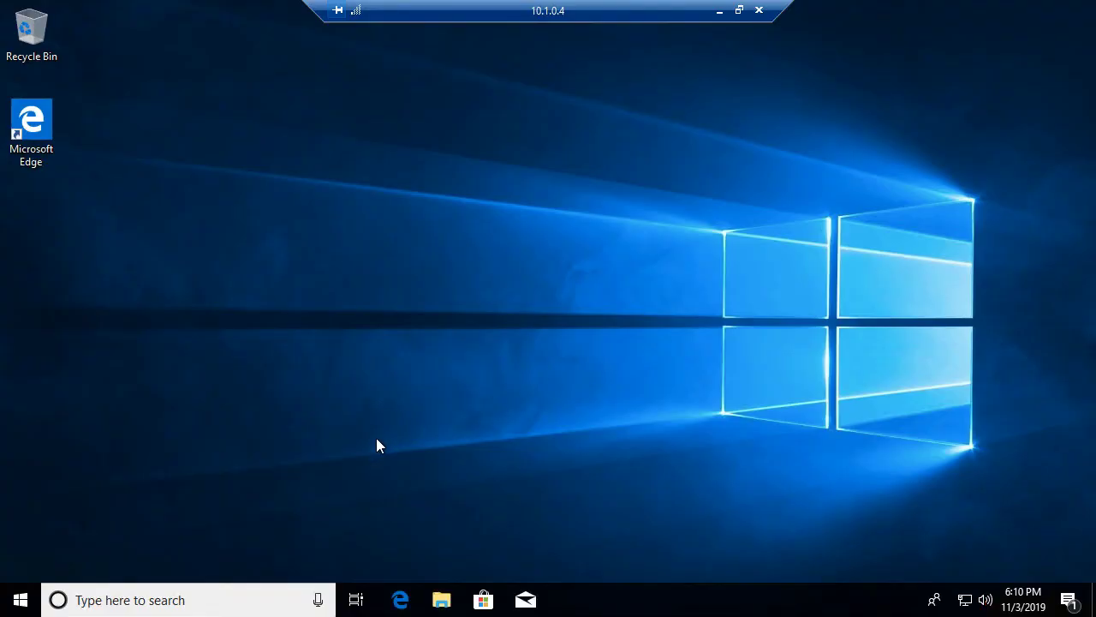
Back in the Azure portal, refresh All devices and widen Join Type to show CLient01 Hybrid Azure AD joined
key("ctrl+Left")
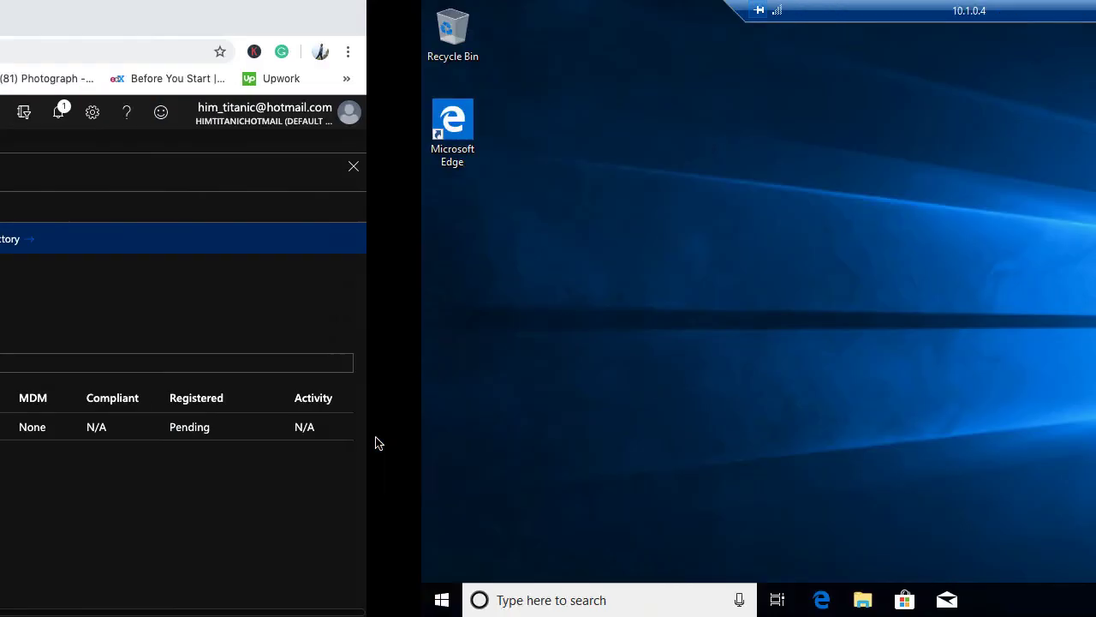
left_click(561, 208)
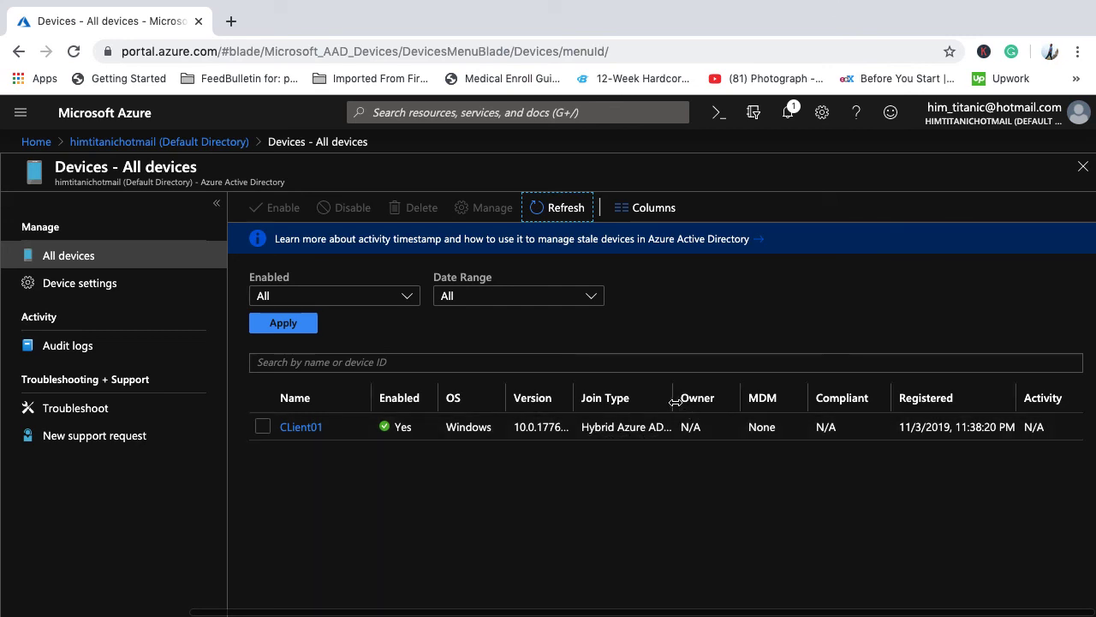
left_click_drag(674, 399, 723, 399)
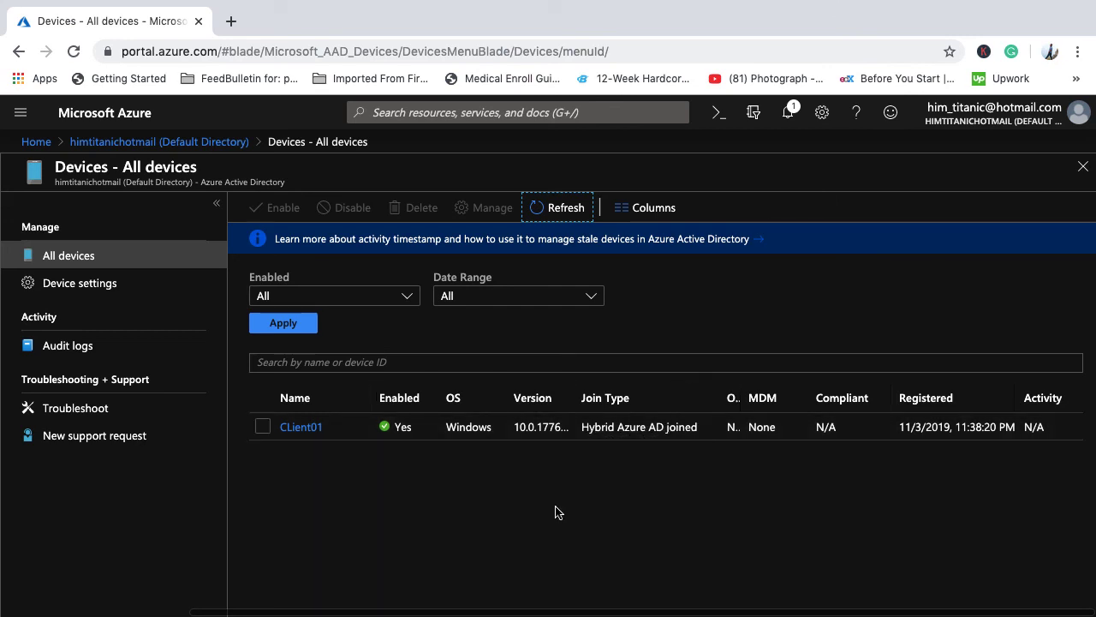